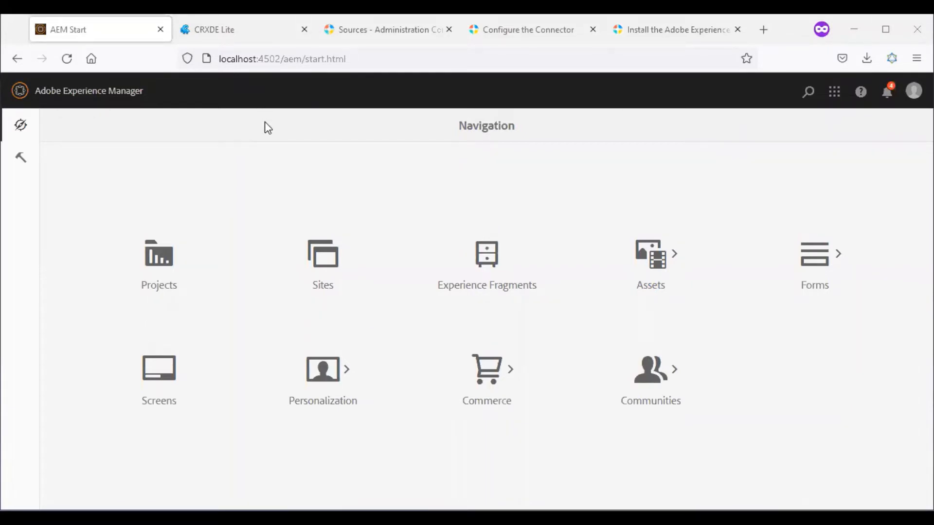
# Step: Check the details of the coveo-connector-content-2.0.1.zip package in CRX Package Manager
pyautogui.click(201, 39)
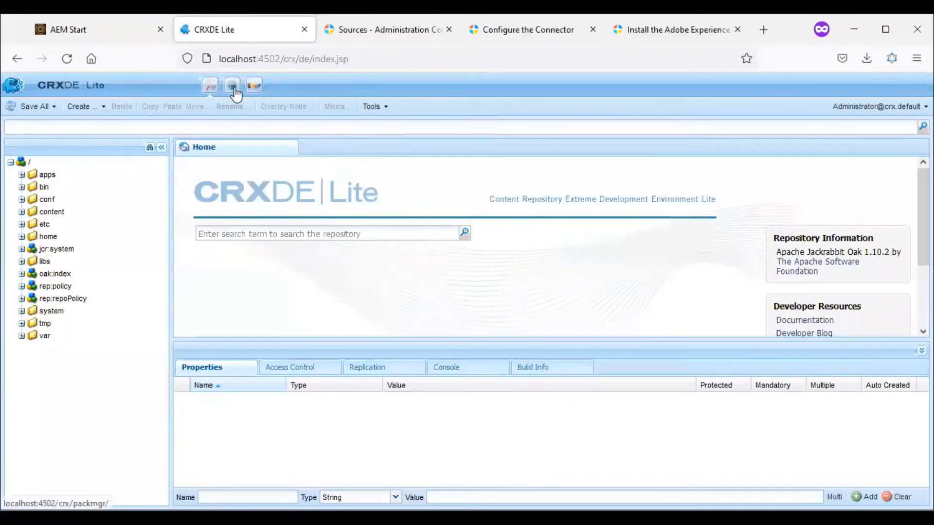
pyautogui.click(234, 89)
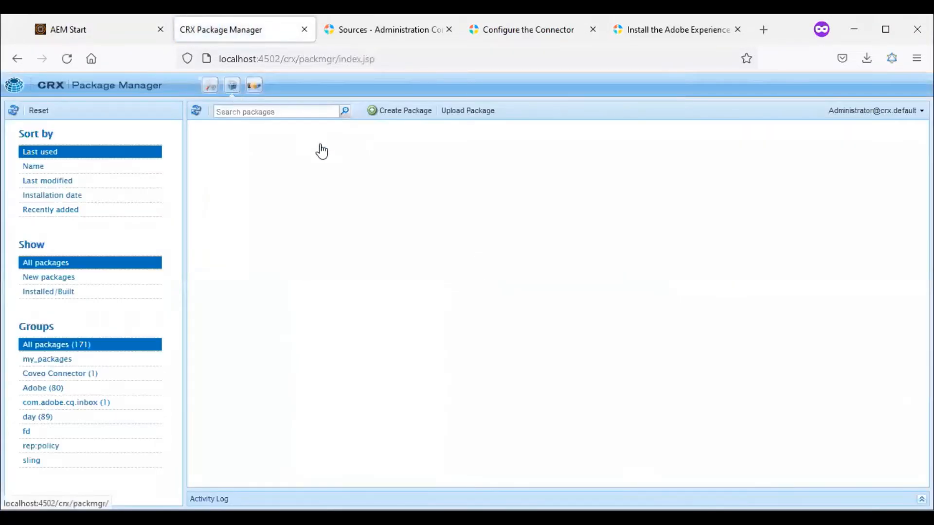
pyautogui.click(344, 141)
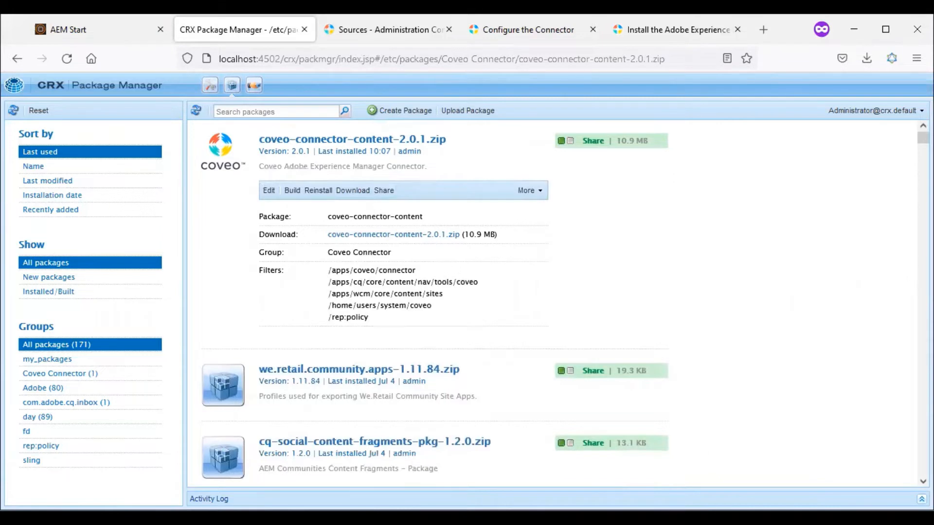
# Step: Open Coveo's Cloud Organization Configuration from the Adobe Experience Manager tools
pyautogui.click(127, 27)
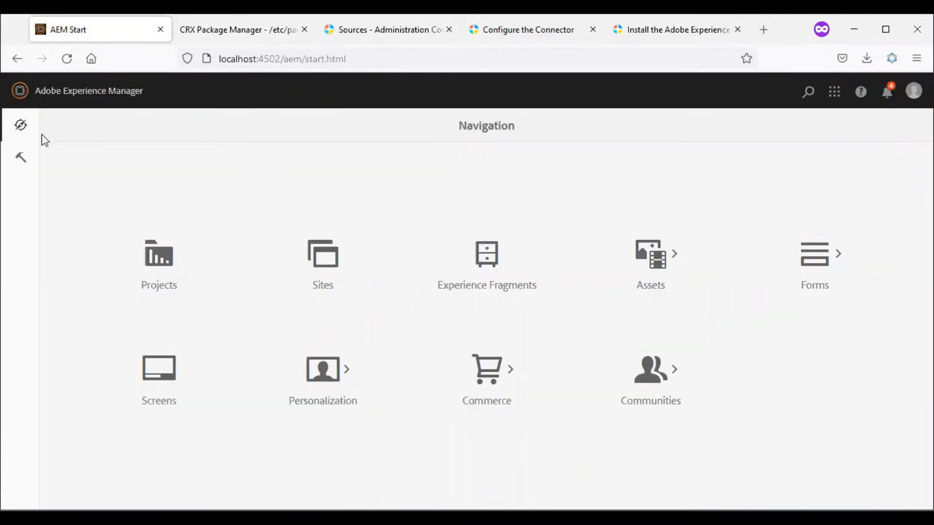
pyautogui.click(21, 158)
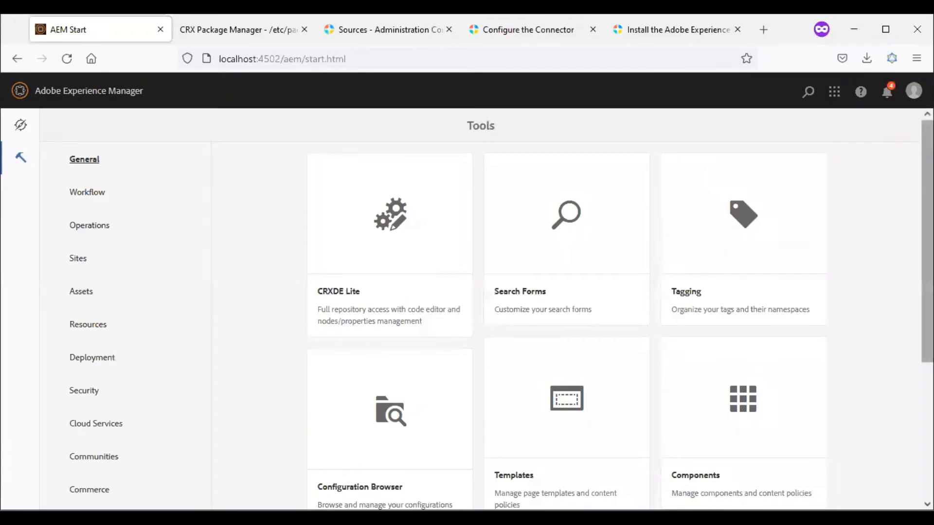
pyautogui.scroll(-5, 587, 279)
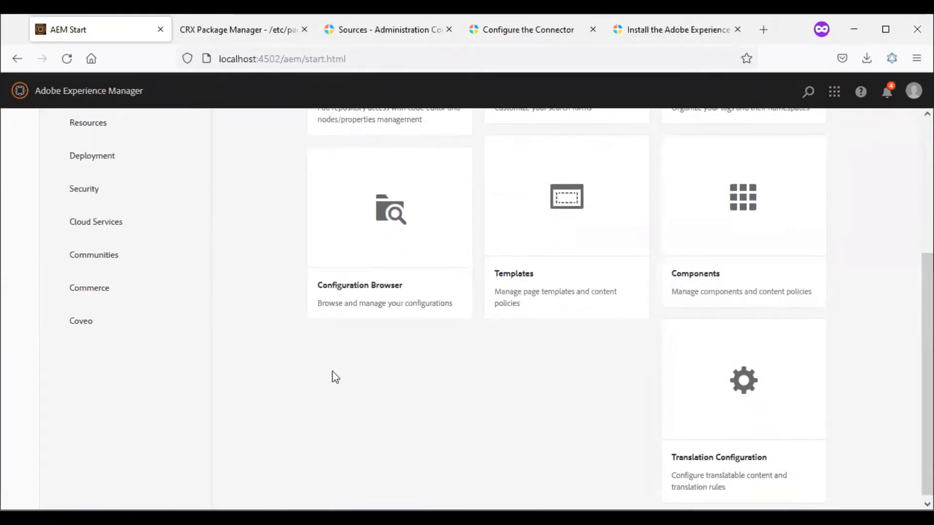
pyautogui.click(90, 325)
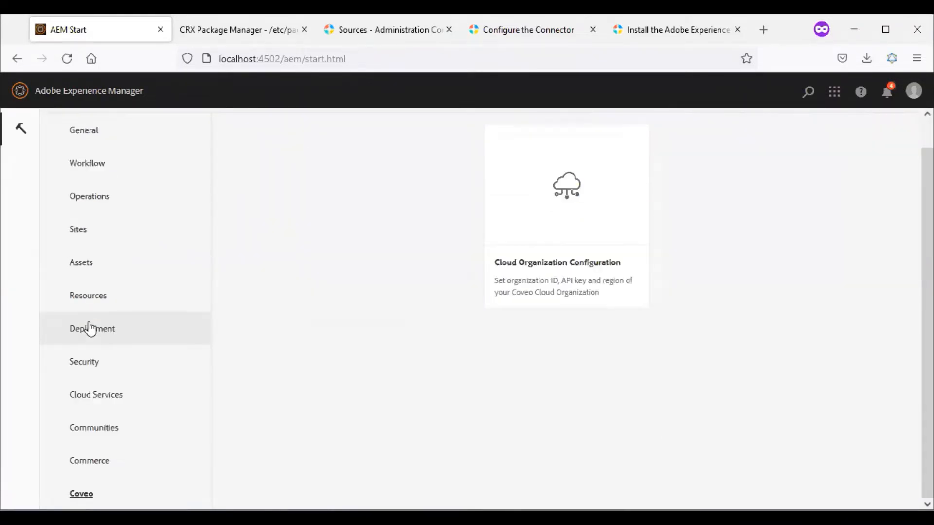
pyautogui.click(567, 192)
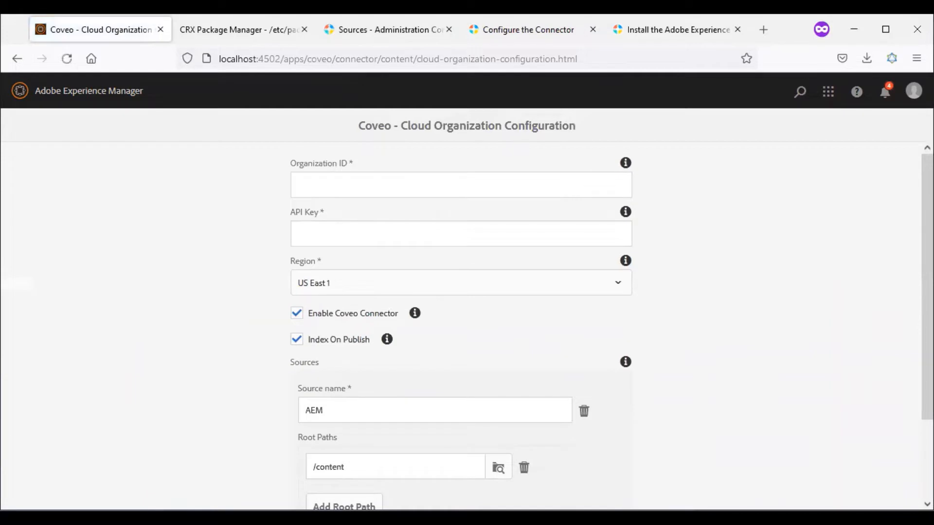
# Step: Review the organization ID, API key, region, connector, indexing and source settings in the Coveo configuration form
pyautogui.scroll(-1, 618, 200)
pyautogui.scroll(1, 618, 200)
pyautogui.doubleClick(311, 263)
pyautogui.moveTo(927, 287); pyautogui.dragTo(927, 317)
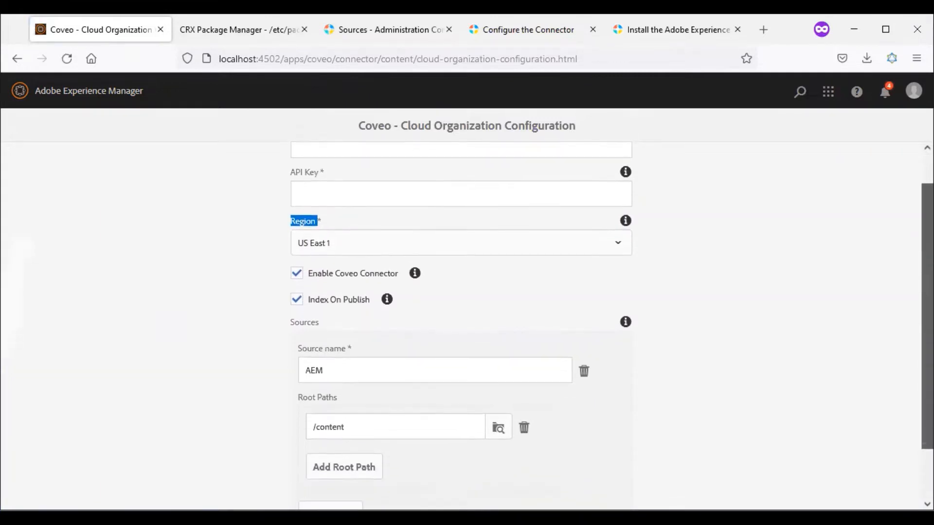
pyautogui.click(774, 351)
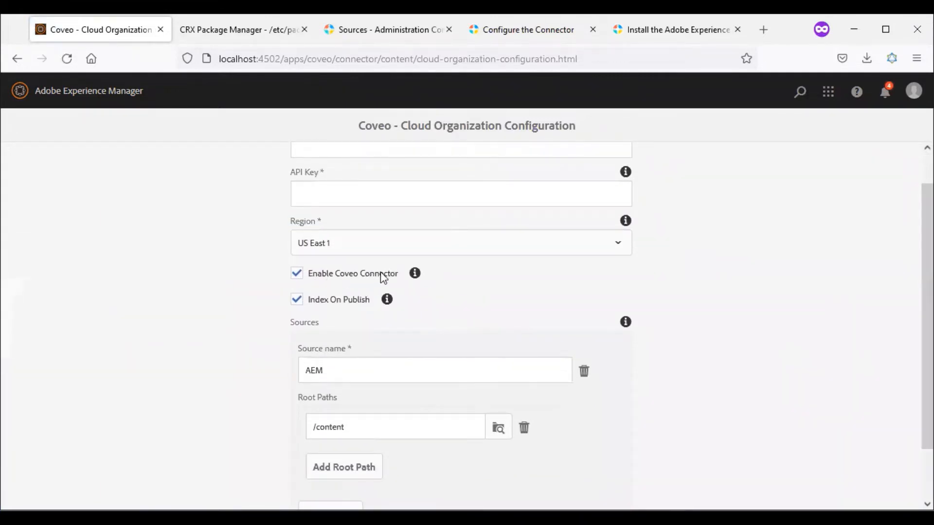
pyautogui.click(334, 309)
pyautogui.click(298, 300)
pyautogui.scroll(-1, 914, 335)
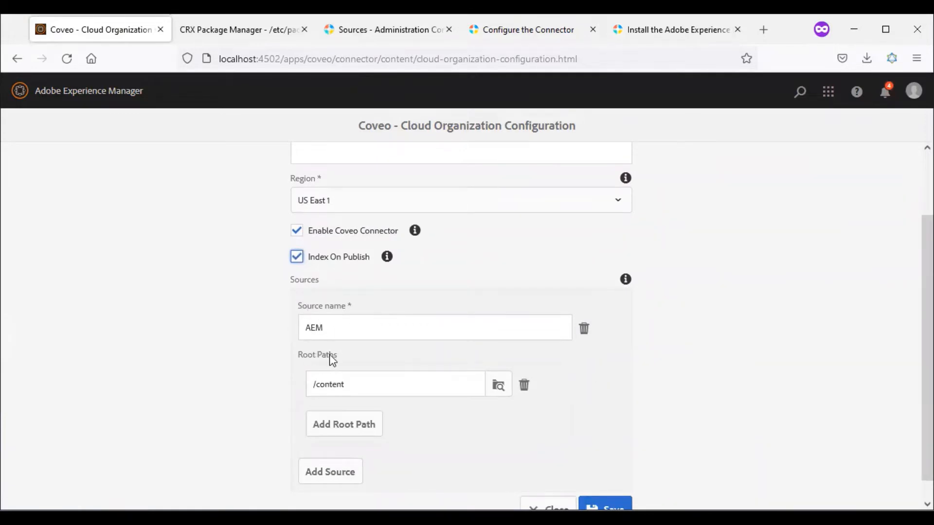
pyautogui.scroll(-1, 347, 162)
pyautogui.scroll(3, 347, 161)
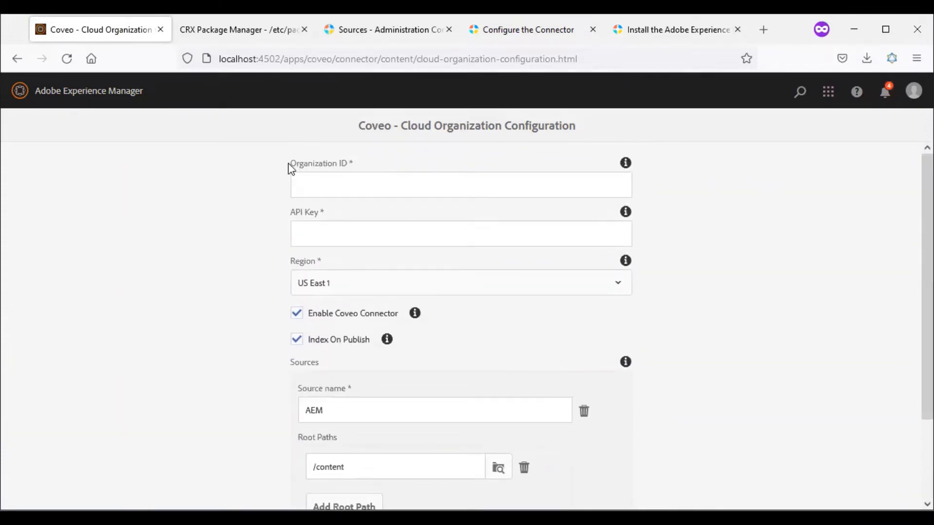
pyautogui.moveTo(289, 164); pyautogui.dragTo(359, 165)
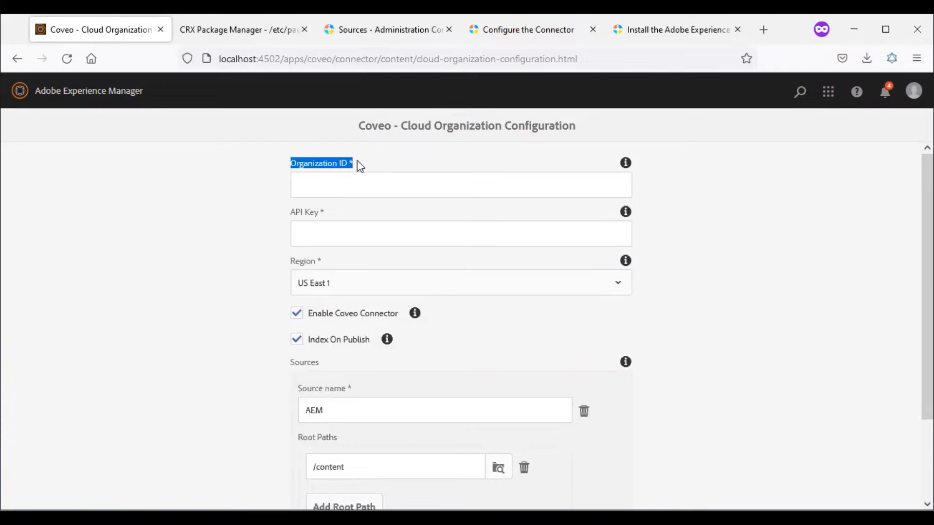
# Step: Switch to the Coveo Administration Console and copy the organization ID from the organization settings
pyautogui.click(340, 35)
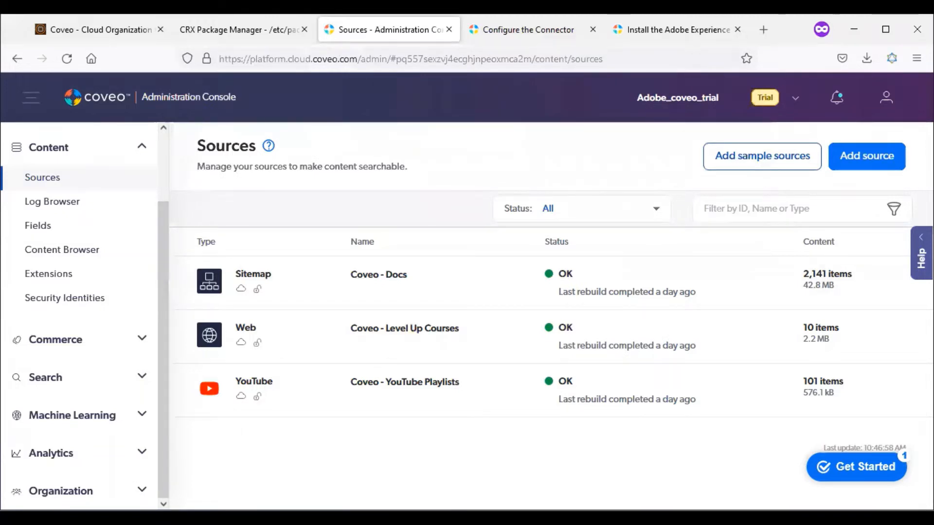
pyautogui.click(142, 491)
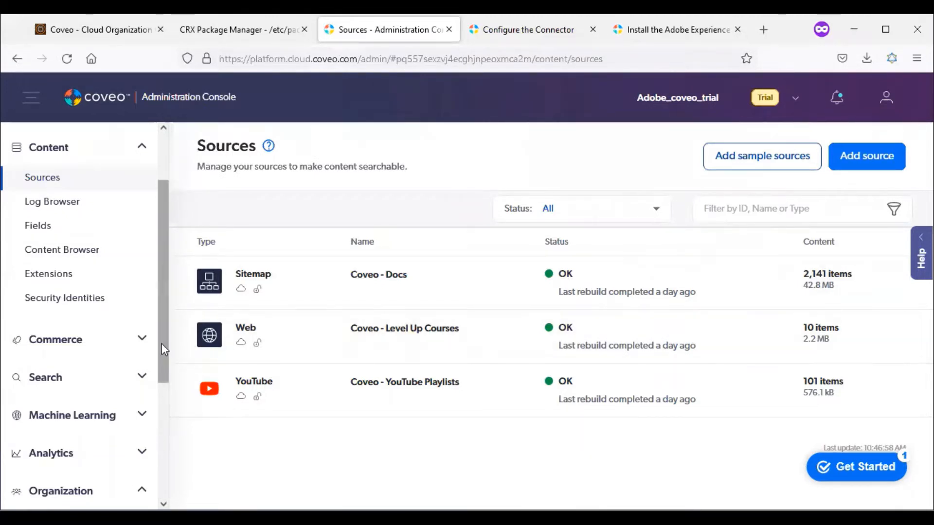
pyautogui.moveTo(164, 347); pyautogui.dragTo(171, 466)
pyautogui.click(44, 319)
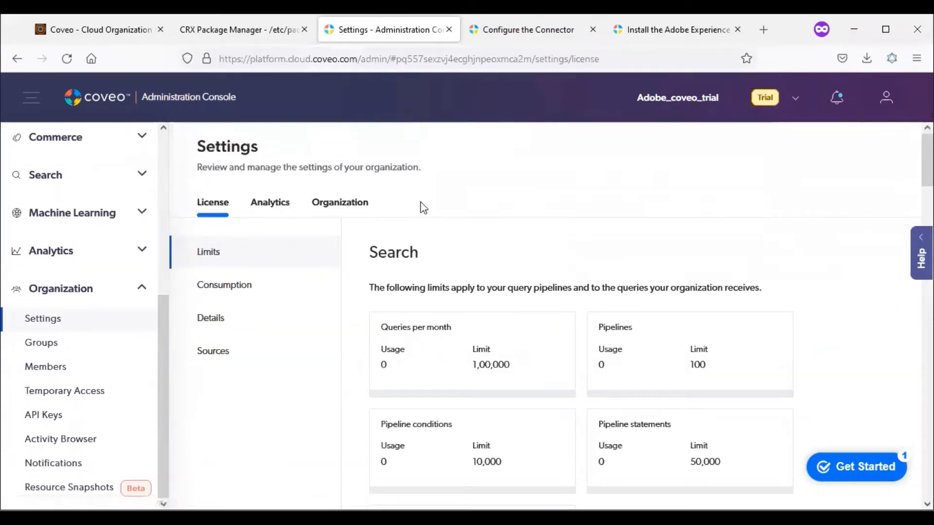
pyautogui.click(340, 203)
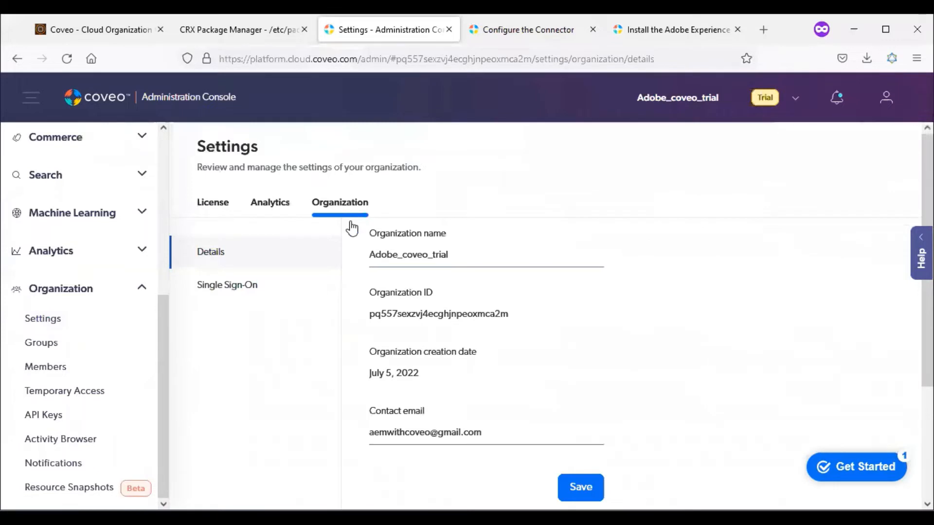
pyautogui.moveTo(371, 315); pyautogui.dragTo(512, 322)
pyautogui.rightClick(465, 319)
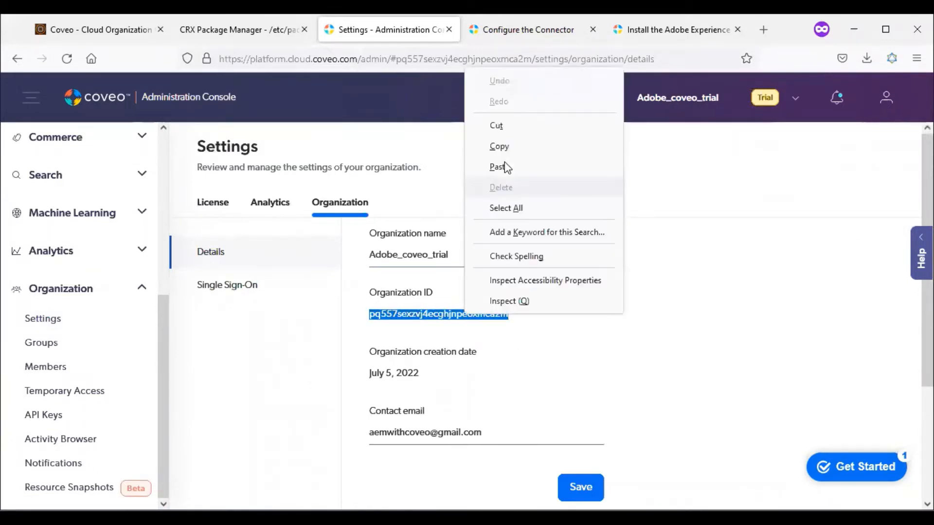
pyautogui.click(499, 147)
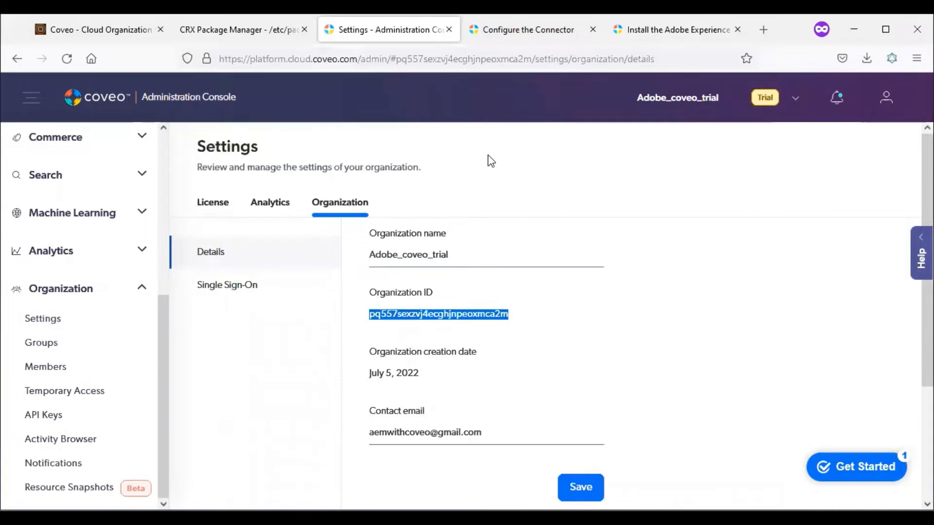
# Step: Paste the copied organization ID into the Organization ID field of the AEM Coveo configuration
pyautogui.click(132, 32)
pyautogui.click(317, 181)
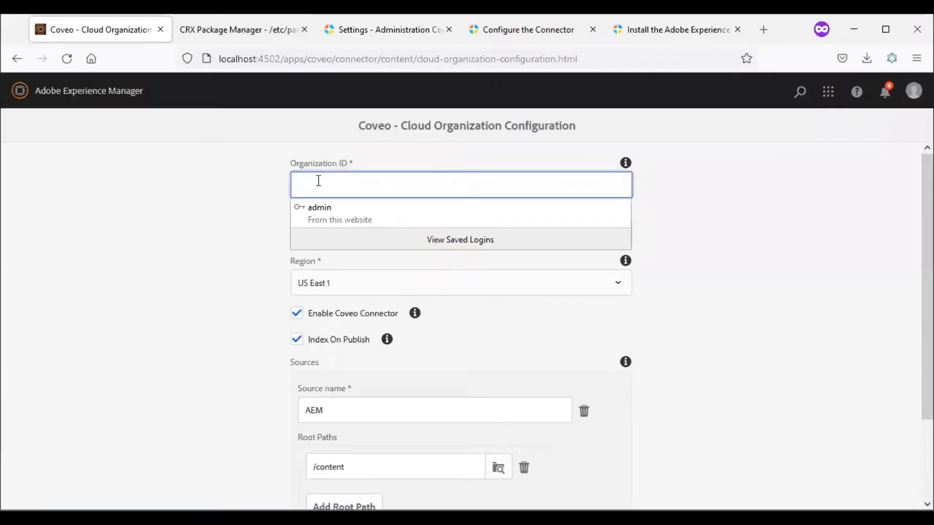
pyautogui.hotkey('ctrl', 'v')
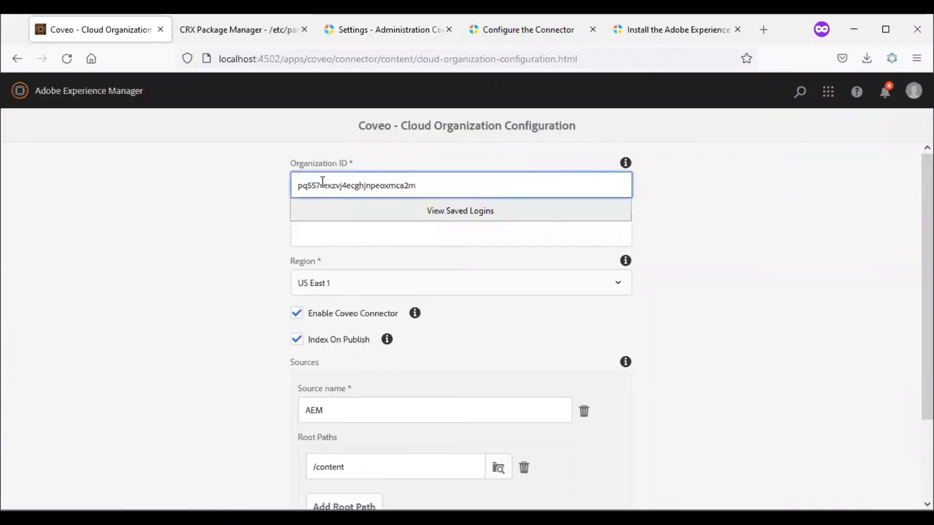
pyautogui.click(705, 207)
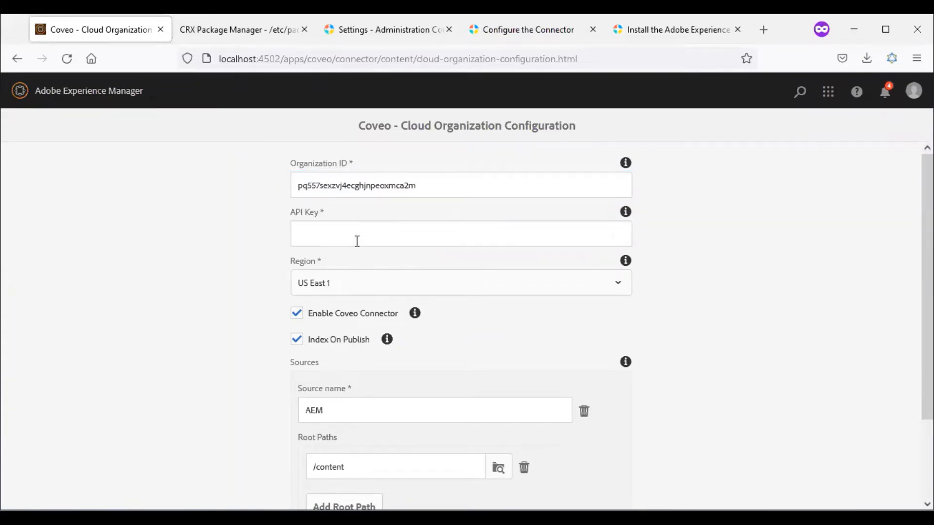
# Step: Start a new API key in the Coveo Administration Console, named "AEM with COveo" with description "This is to connect from AEM"
pyautogui.click(332, 41)
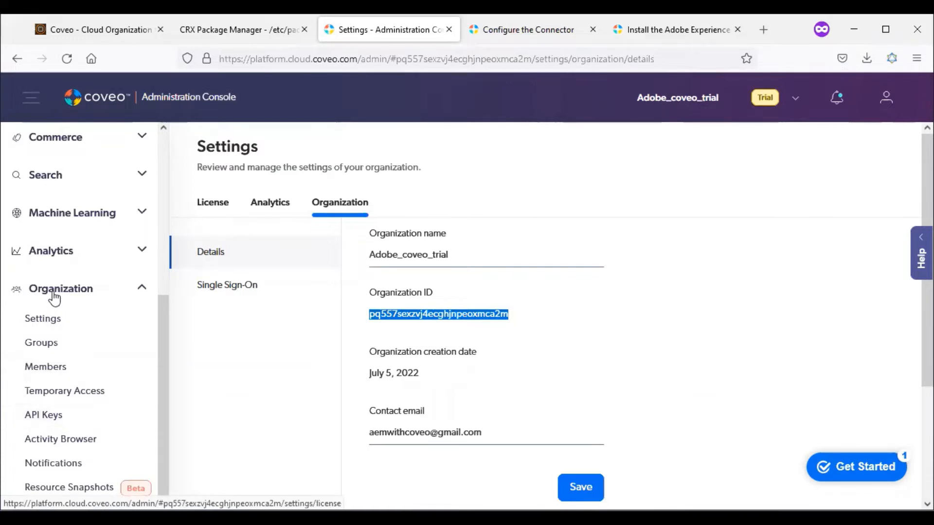
pyautogui.click(39, 422)
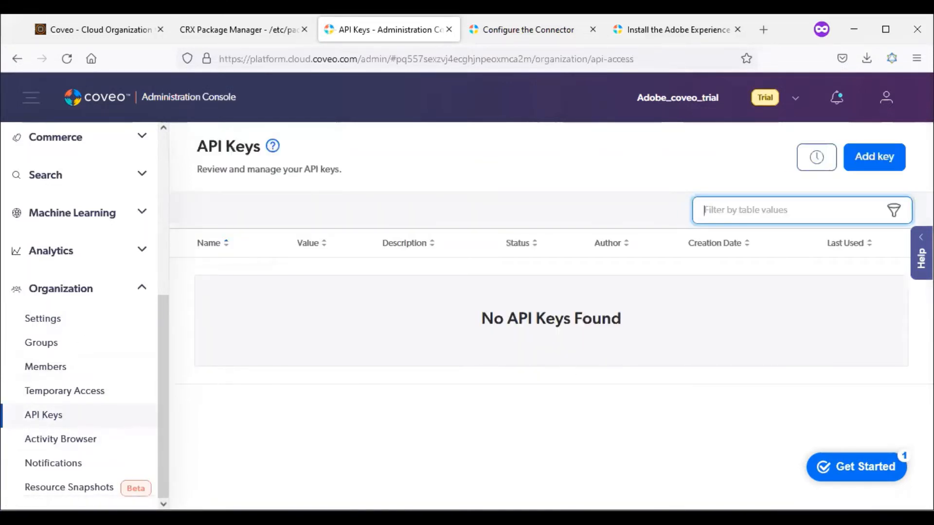
pyautogui.click(879, 163)
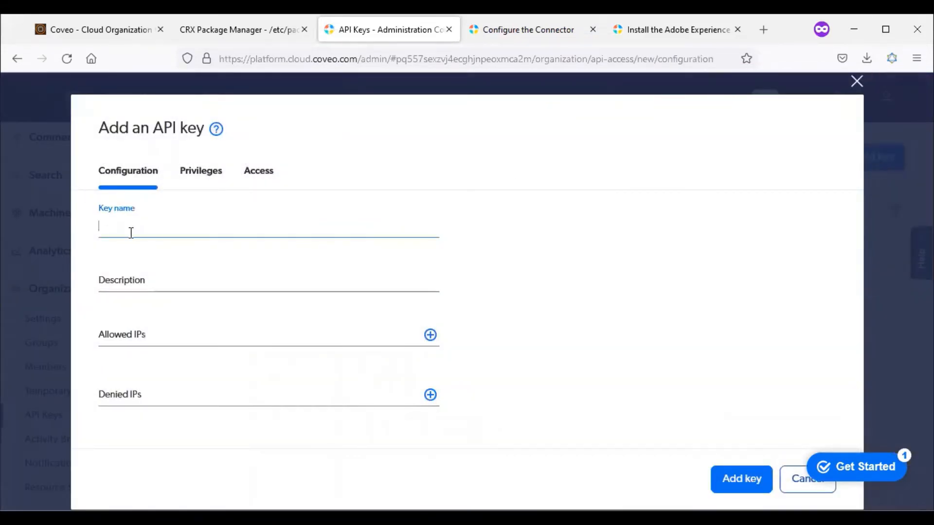
pyautogui.write('AEM with COveo')
pyautogui.click(117, 277)
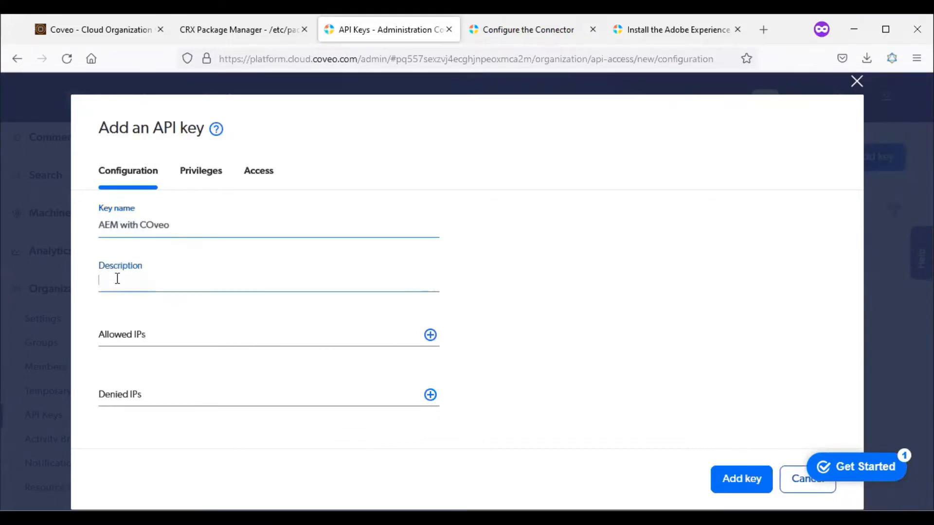
pyautogui.write('This is to connect fro')
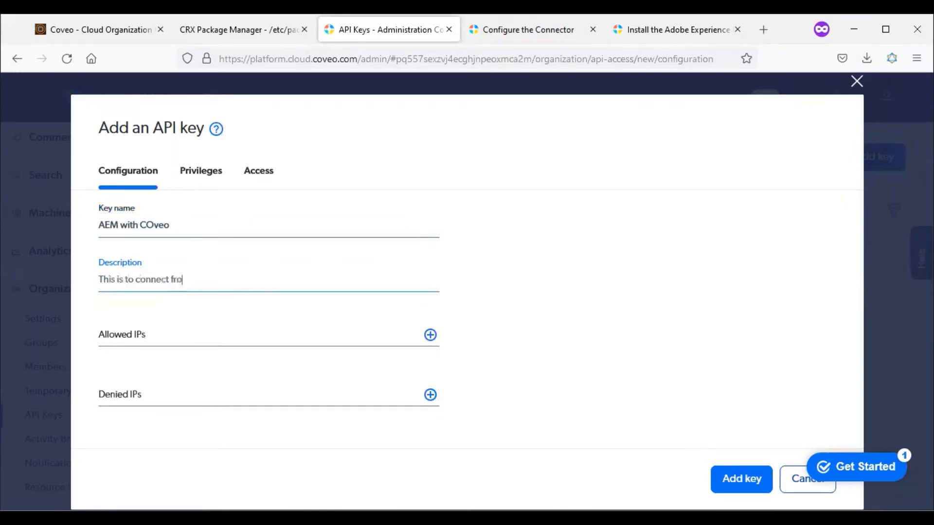
pyautogui.write('m AEM')
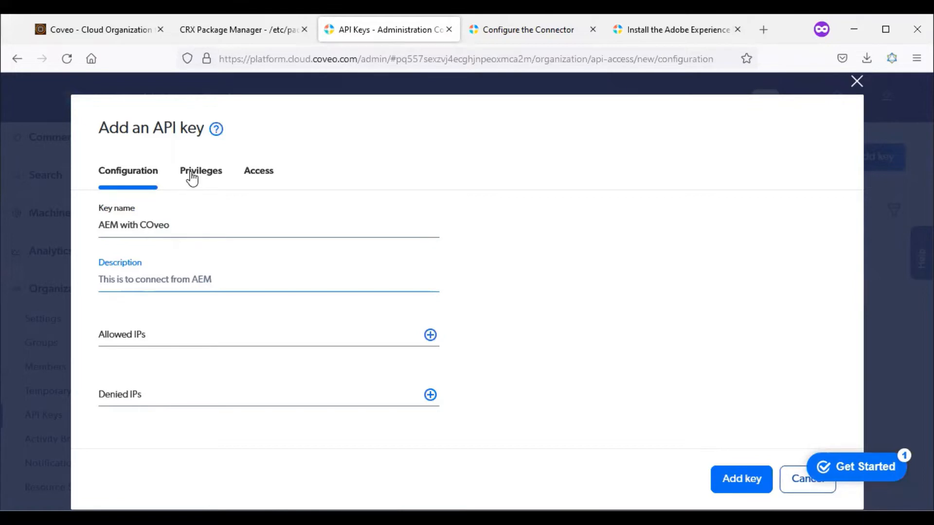
# Step: Read the connector installation documentation for the Content privileges the API key requires, including the Fields access level
pyautogui.click(682, 36)
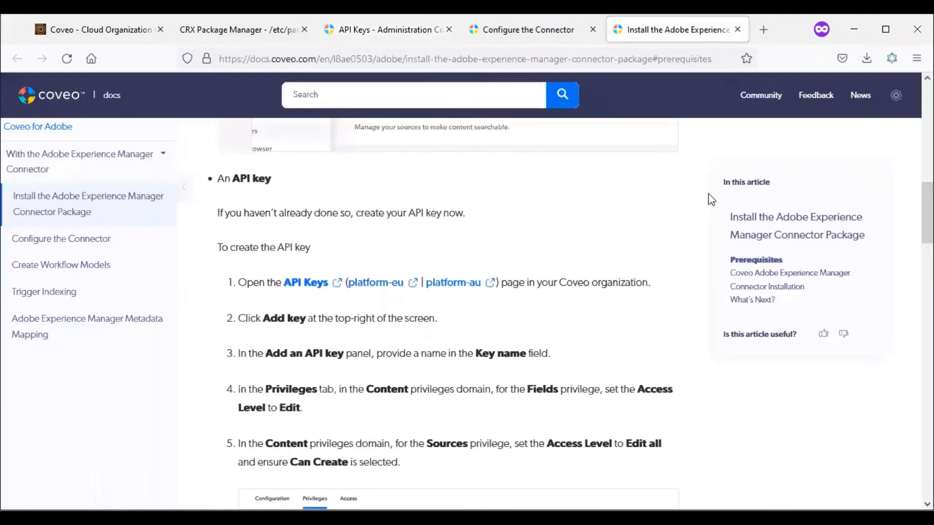
pyautogui.moveTo(927, 213); pyautogui.dragTo(928, 217)
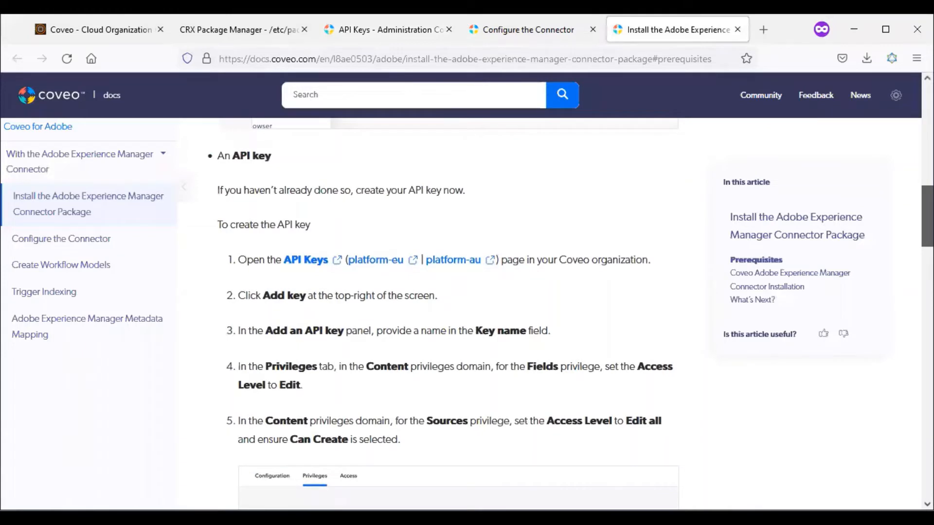
pyautogui.moveTo(928, 216); pyautogui.dragTo(928, 228)
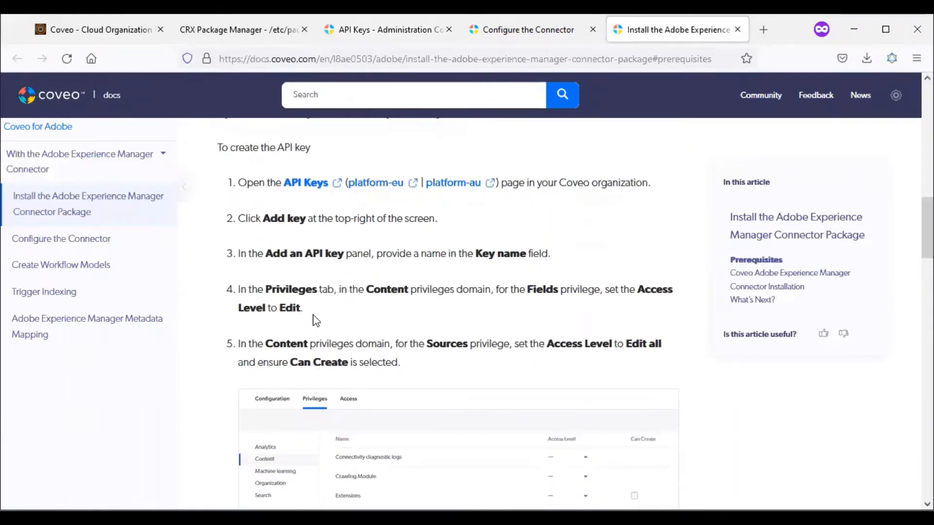
pyautogui.doubleClick(292, 290)
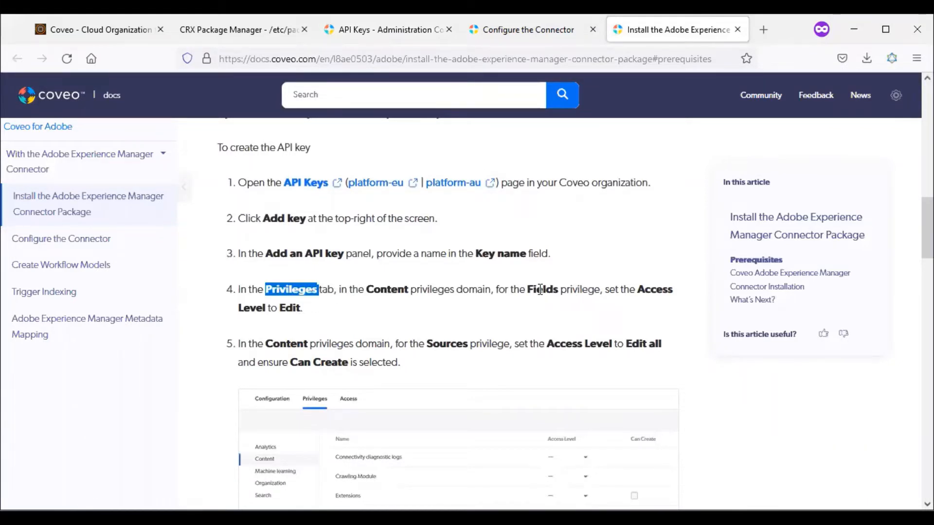
pyautogui.moveTo(525, 291); pyautogui.dragTo(596, 293)
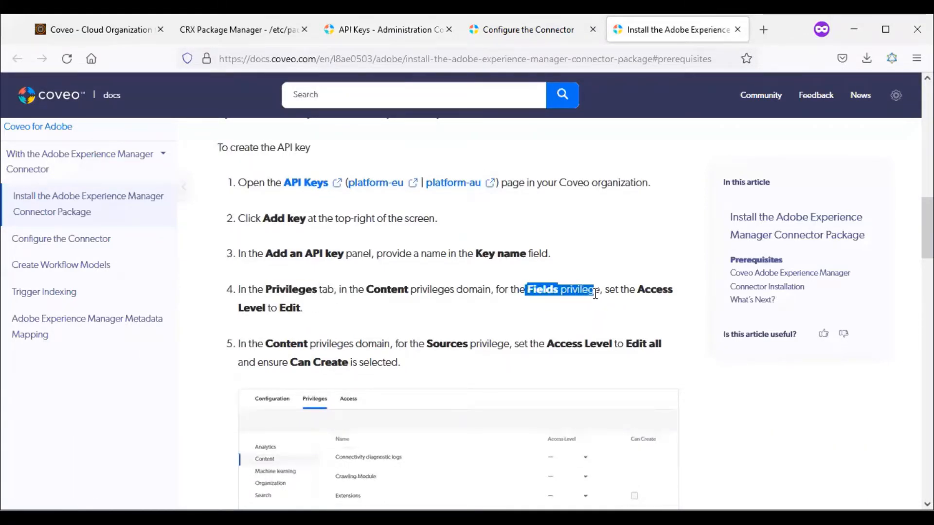
pyautogui.doubleClick(290, 308)
# Step: In the new API key's Content privileges, set the Fields access level to Edit
pyautogui.click(333, 41)
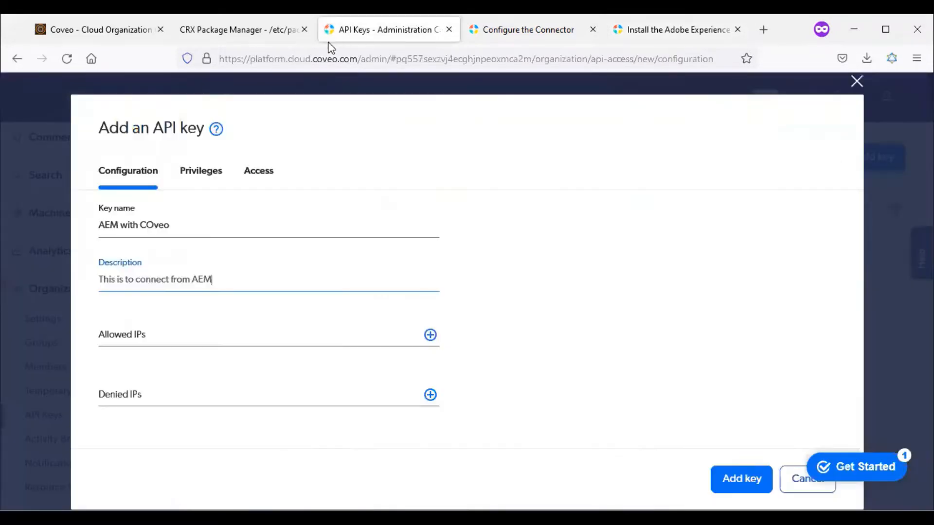
pyautogui.click(196, 179)
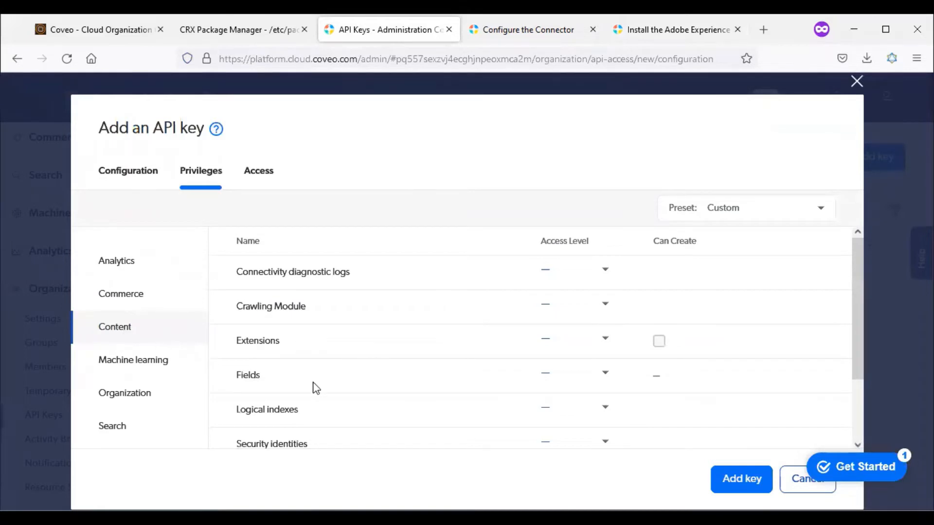
pyautogui.click(603, 376)
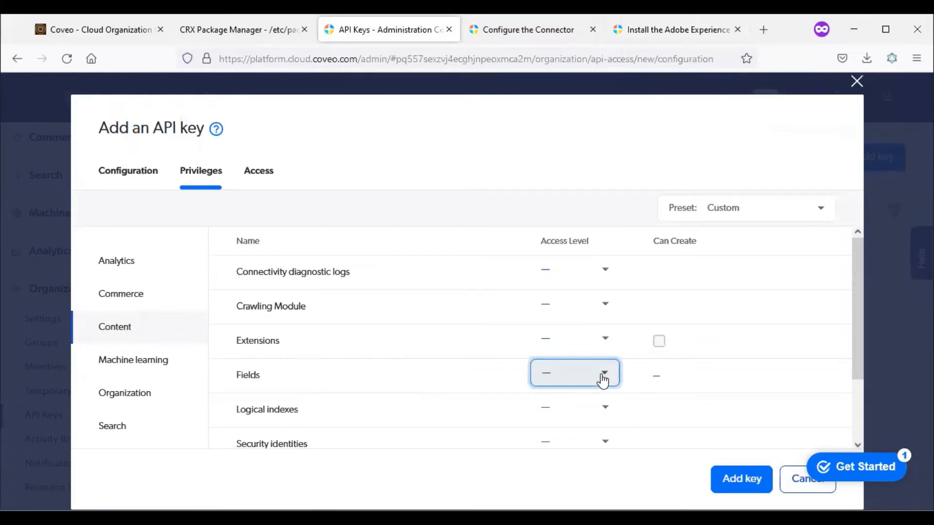
pyautogui.click(567, 407)
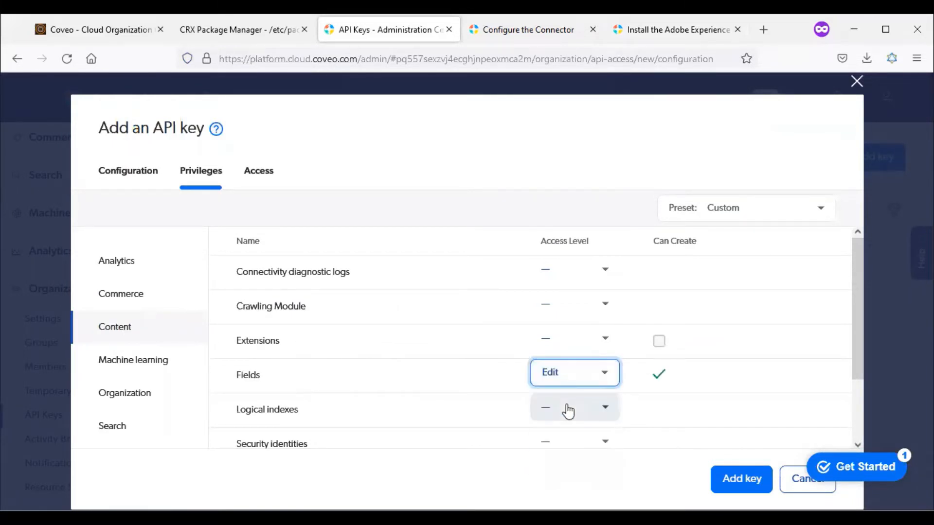
# Step: Check the documentation for the Sources requirement and set the new API key's Content Sources access level to Edit all
pyautogui.click(688, 32)
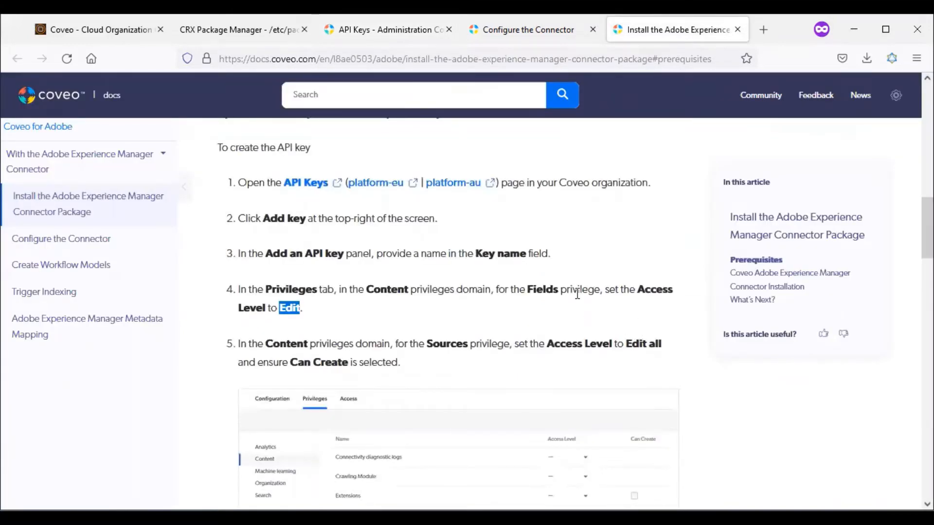
pyautogui.scroll(-5, 578, 293)
pyautogui.scroll(5, 578, 294)
pyautogui.doubleClick(280, 345)
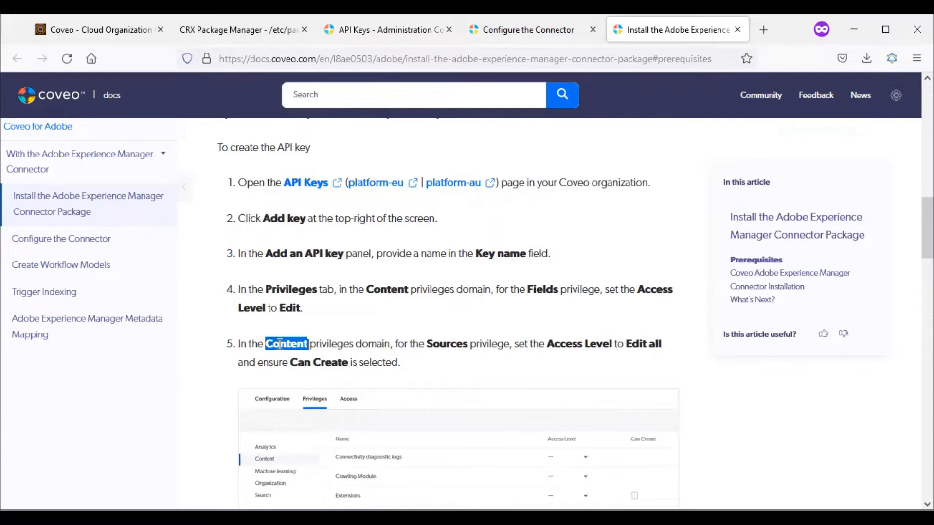
pyautogui.scroll(-3, 280, 345)
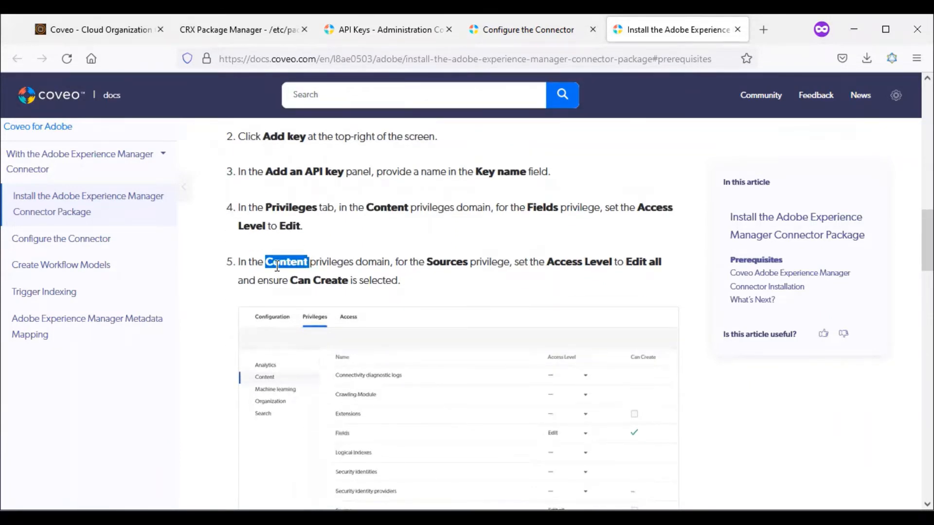
pyautogui.doubleClick(443, 261)
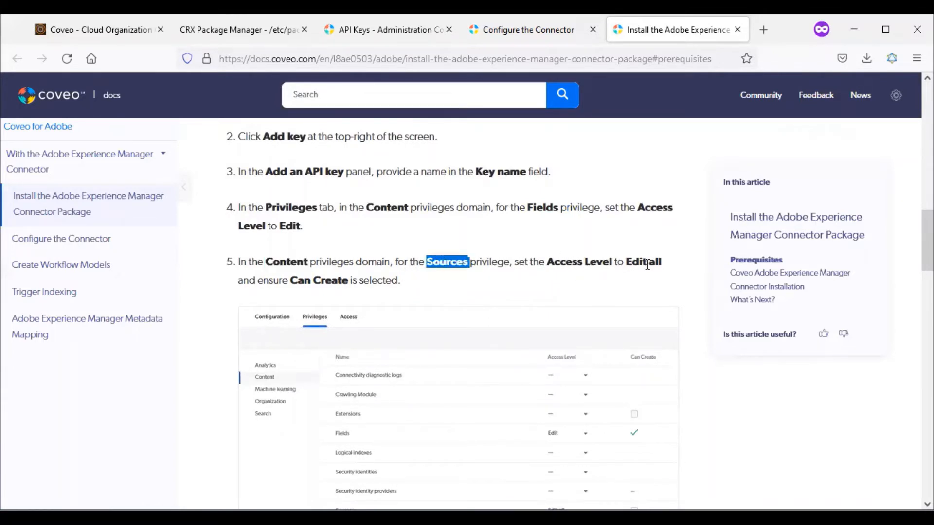
pyautogui.click(331, 36)
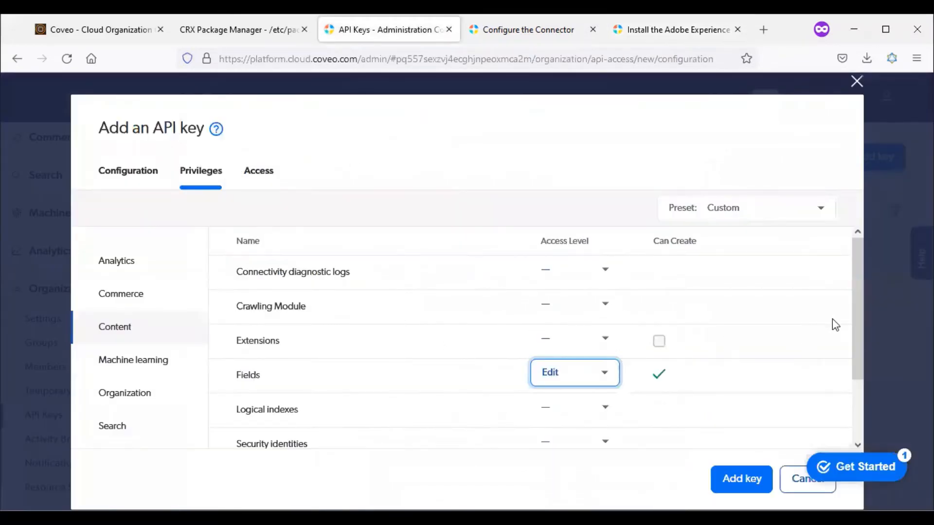
pyautogui.moveTo(855, 331); pyautogui.dragTo(872, 420)
pyautogui.click(606, 431)
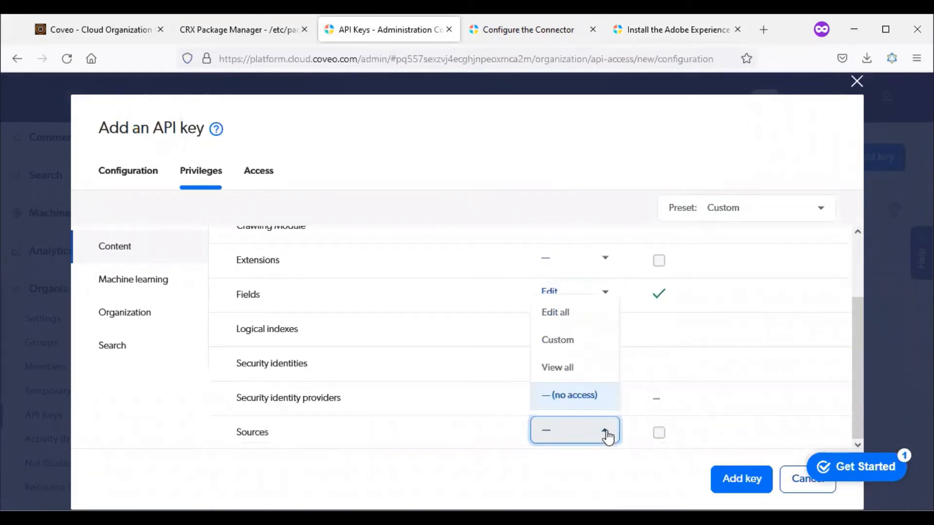
pyautogui.click(563, 313)
# Step: Check the documentation's Organization requirement and set the new API key's Organization privilege, in the Organization domain, to View
pyautogui.click(676, 29)
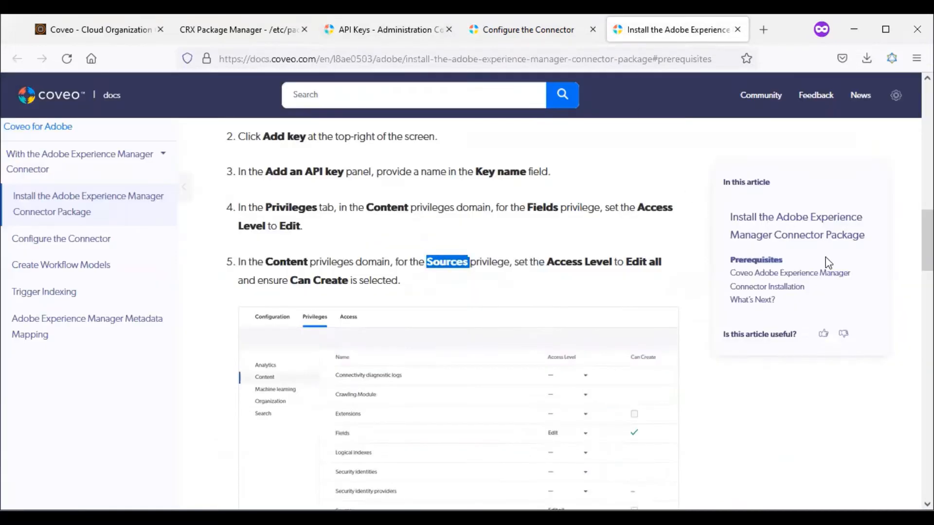
pyautogui.scroll(-5, 458, 311)
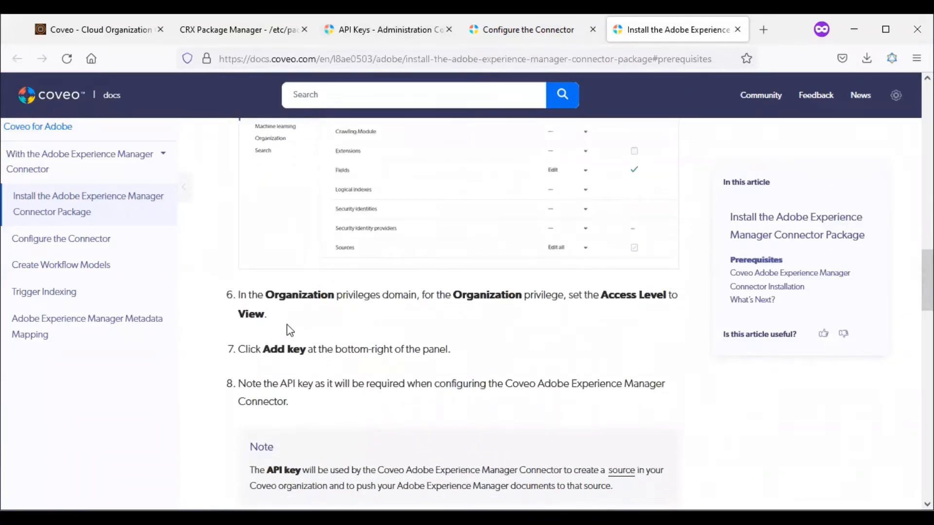
pyautogui.doubleClick(290, 296)
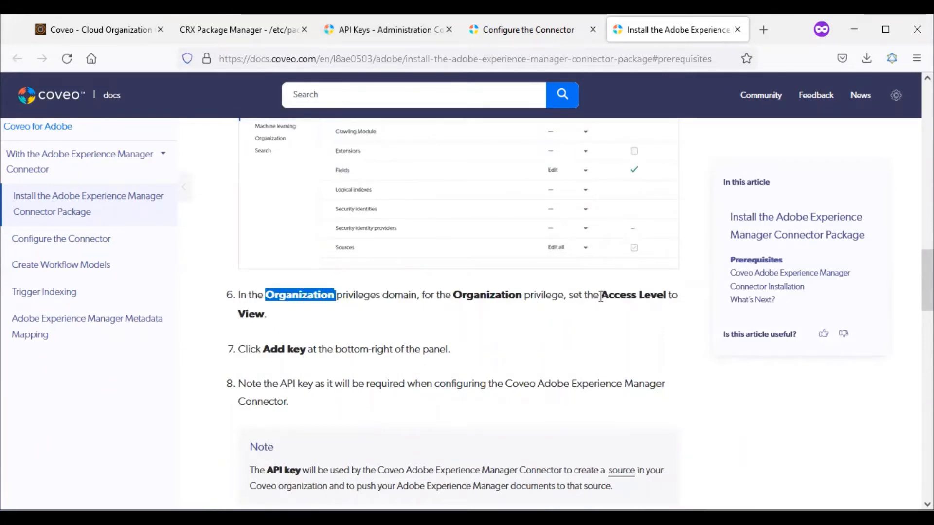
pyautogui.moveTo(601, 297); pyautogui.dragTo(680, 312)
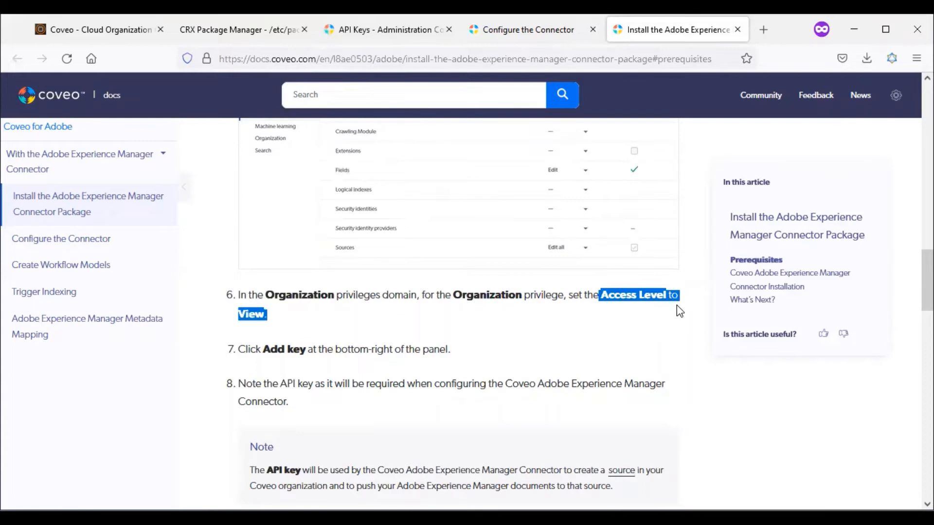
pyautogui.click(322, 37)
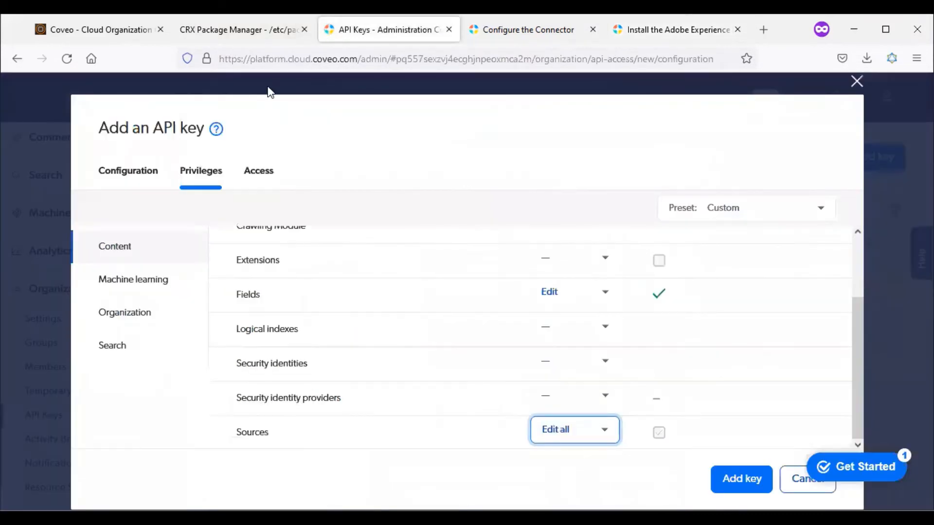
pyautogui.click(138, 316)
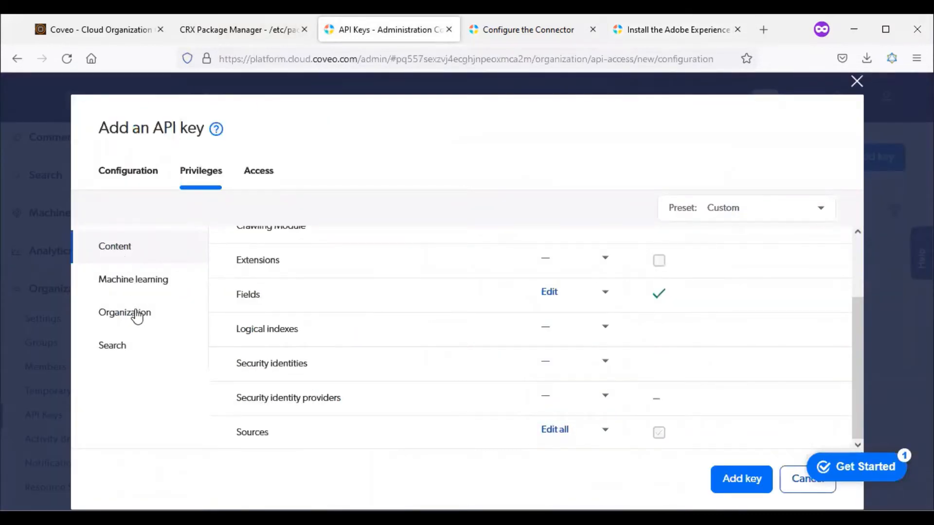
pyautogui.click(129, 315)
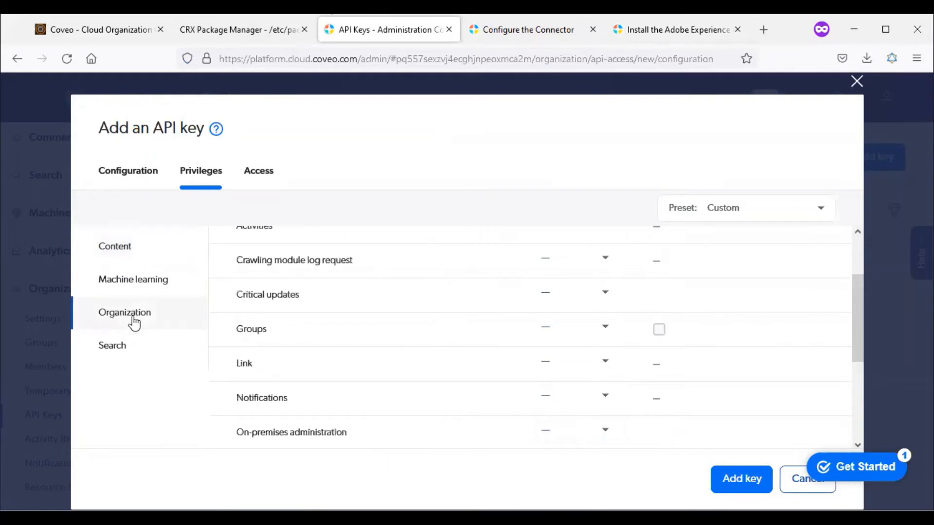
pyautogui.moveTo(856, 347); pyautogui.dragTo(859, 349)
pyautogui.scroll(-1, 740, 395)
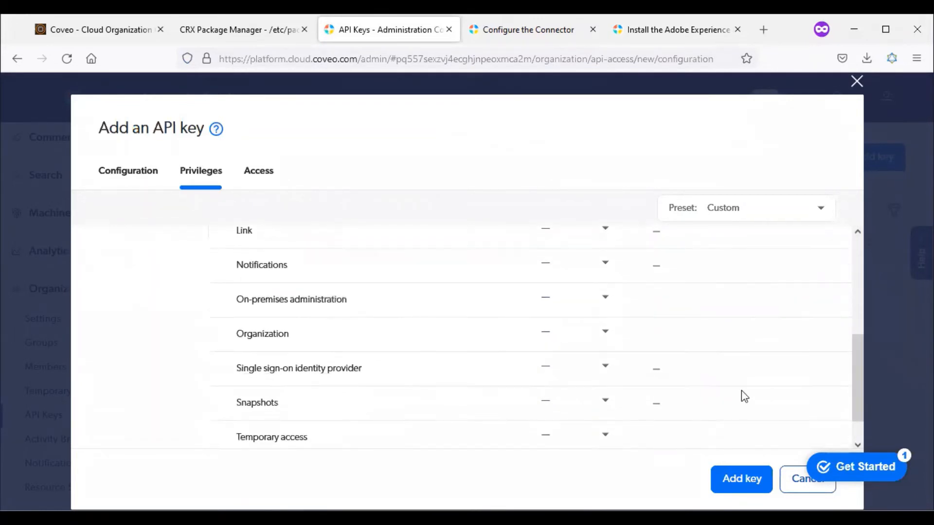
pyautogui.click(603, 333)
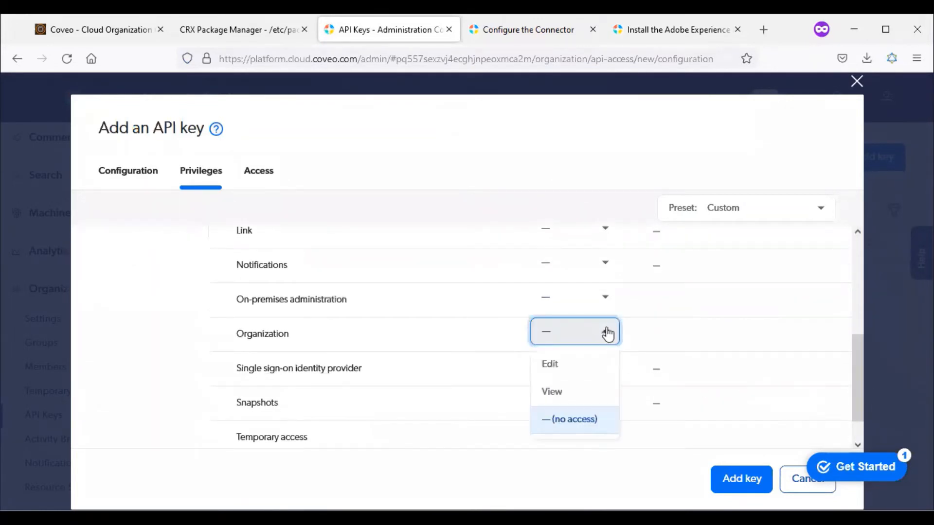
pyautogui.click(584, 391)
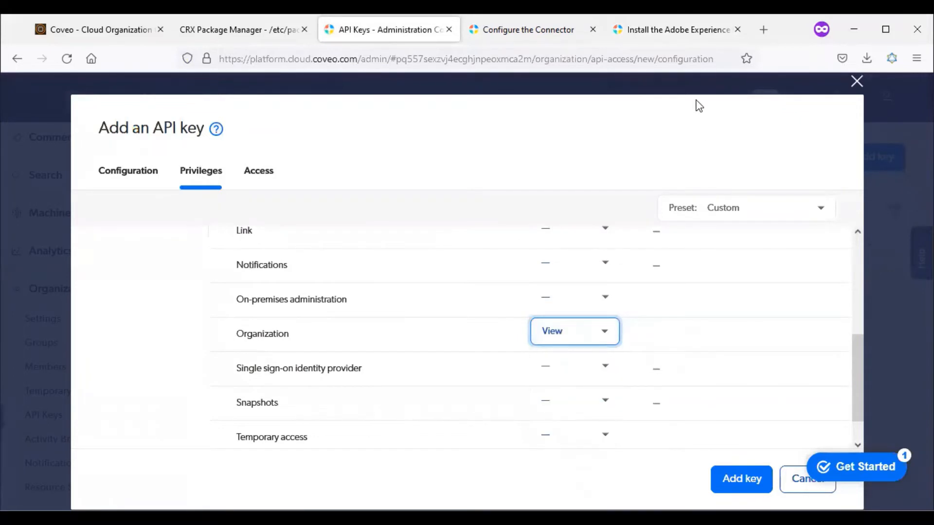
# Step: Create the API key as the documentation instructs and copy its value before closing the key dialog
pyautogui.click(675, 37)
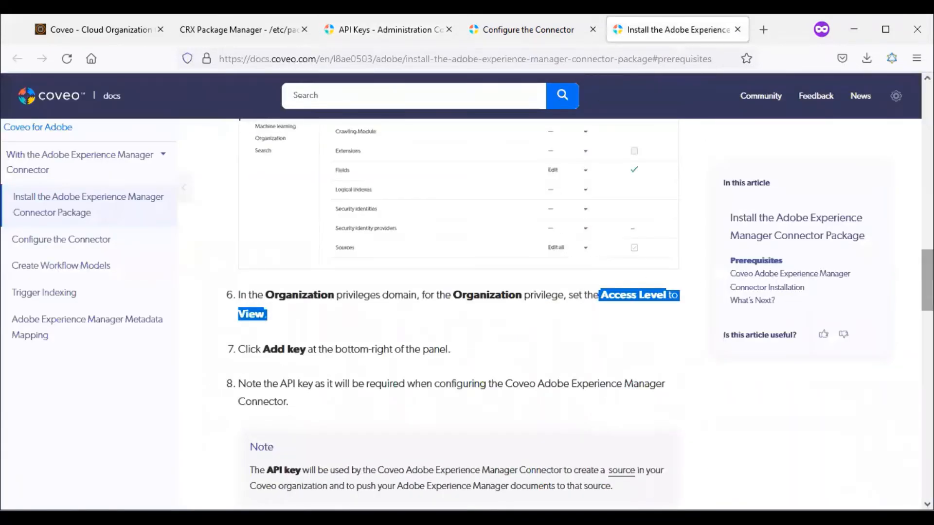
pyautogui.scroll(-2, 450, 292)
pyautogui.click(328, 40)
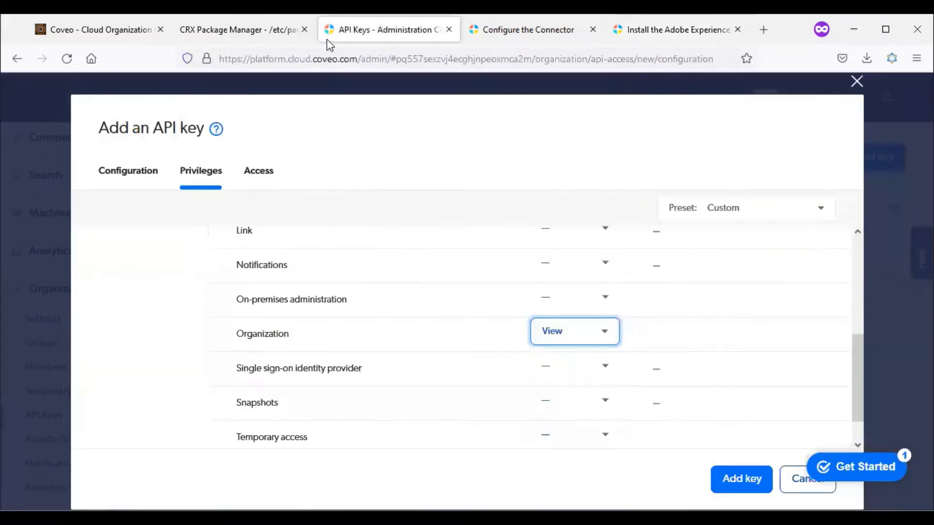
pyautogui.click(738, 482)
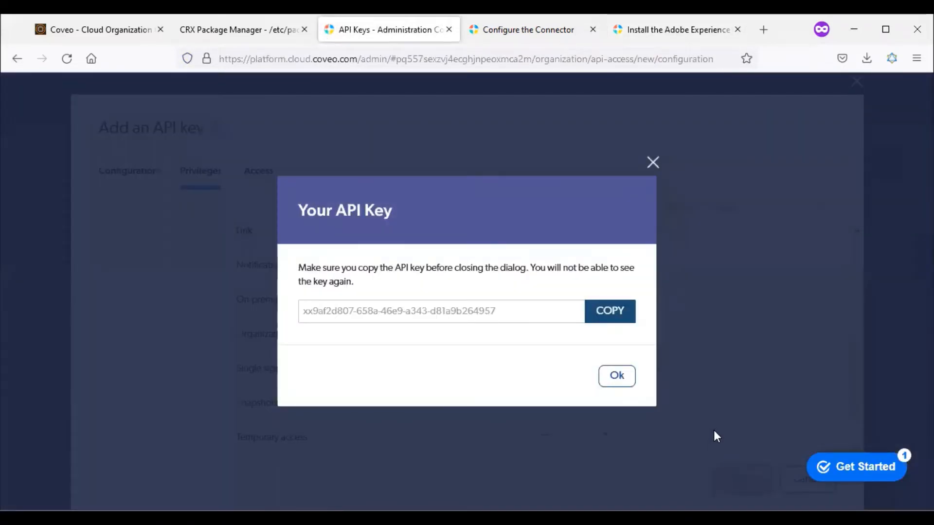
pyautogui.click(604, 311)
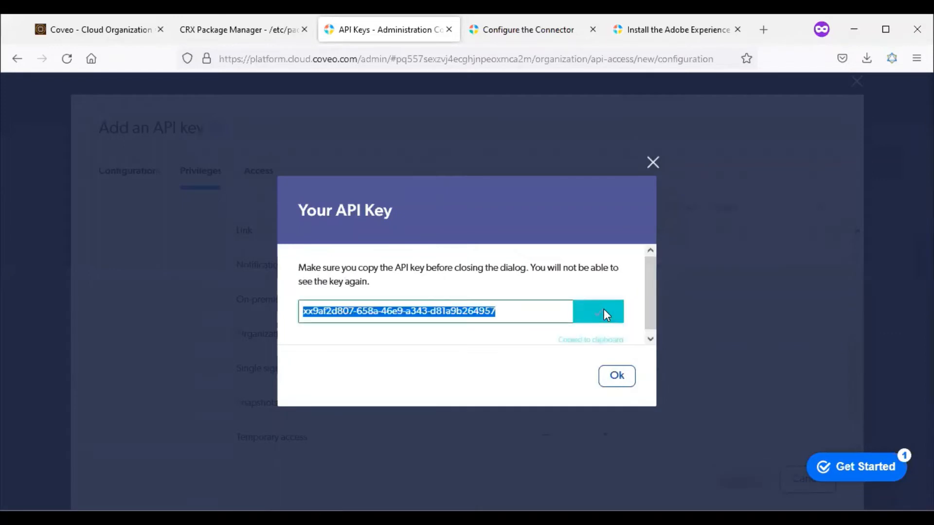
pyautogui.click(621, 378)
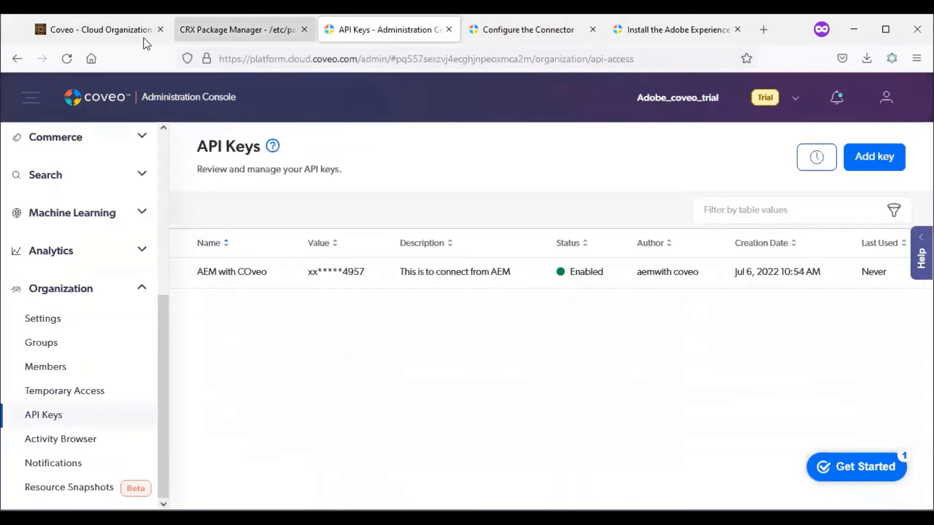
# Step: Switch to the AEM Coveo configuration and paste the copied API key into the API Key field
pyautogui.click(144, 37)
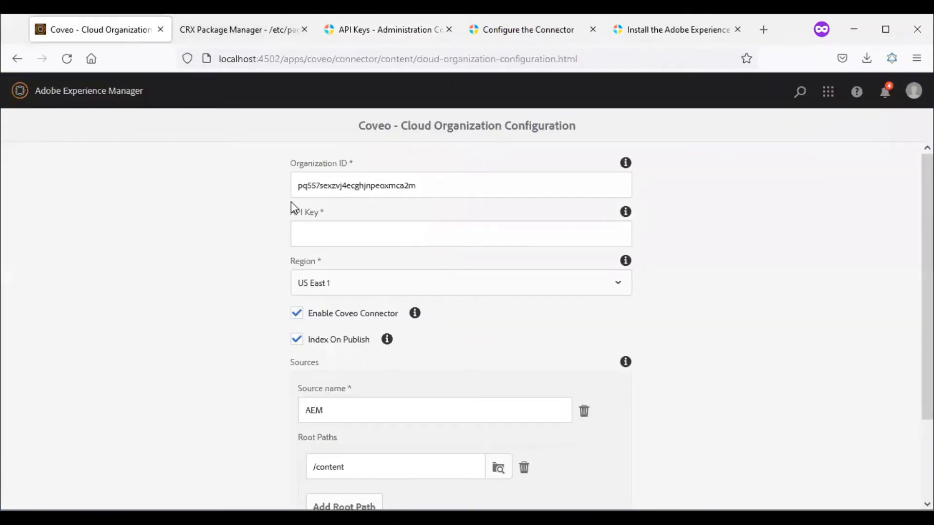
pyautogui.click(319, 237)
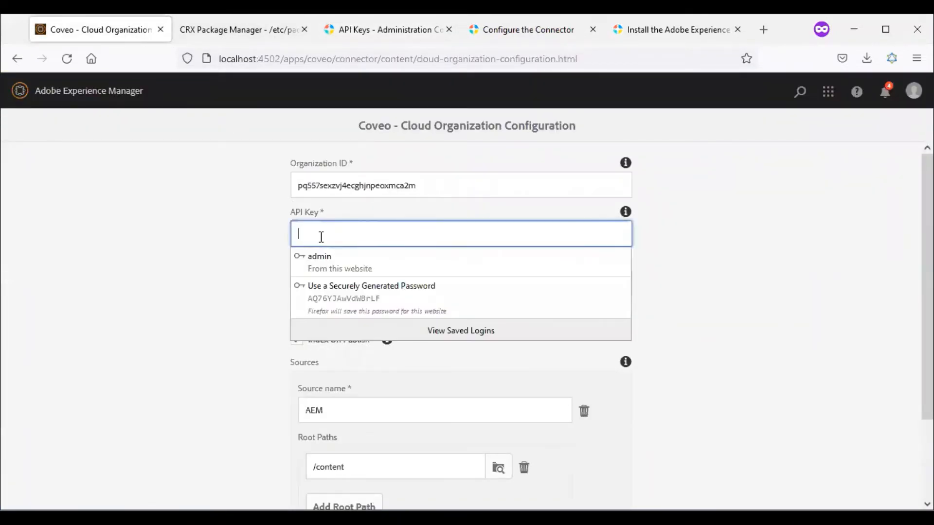
pyautogui.hotkey('ctrl', 'v')
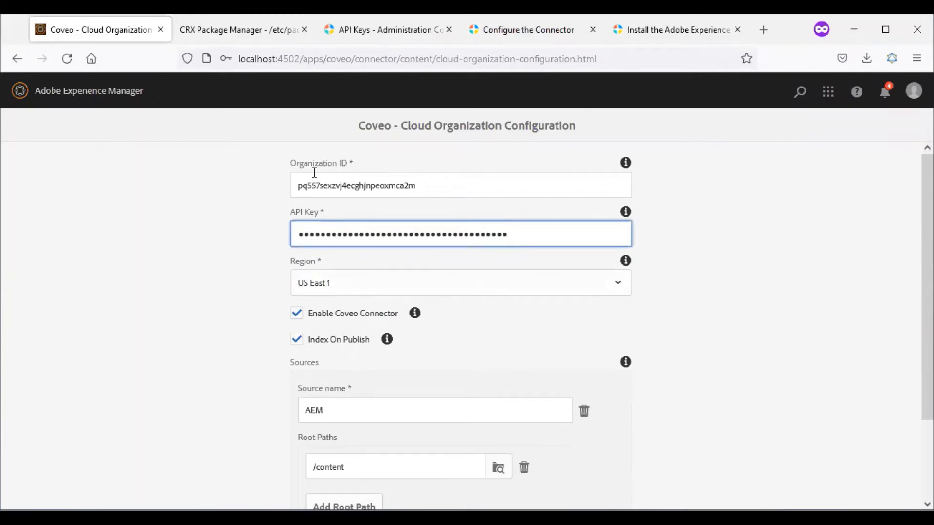
# Step: Check the organization's region in the Coveo Administration Console for the Region setting in the AEM configuration
pyautogui.click(340, 38)
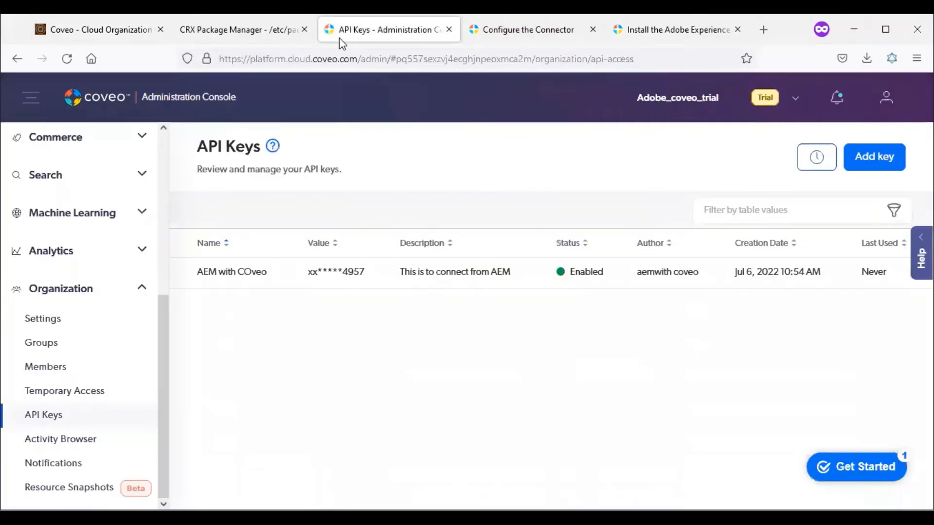
pyautogui.click(797, 101)
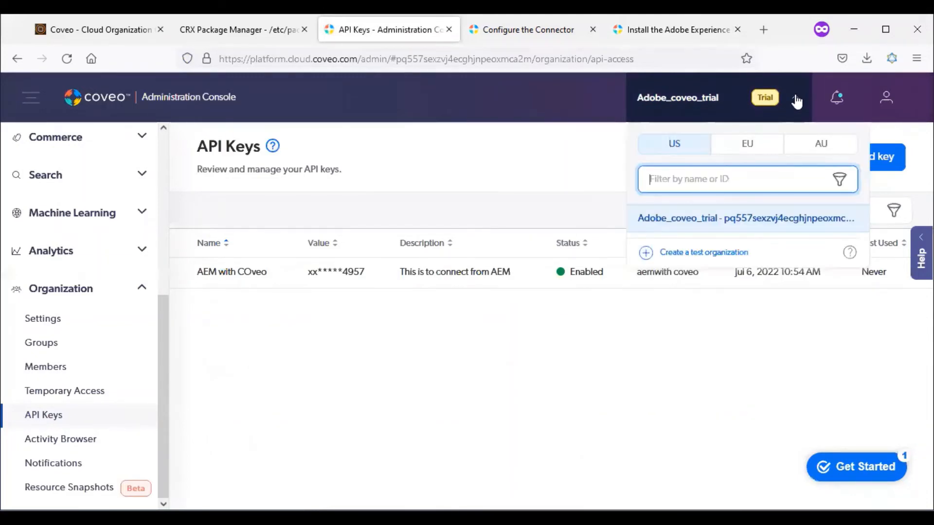
pyautogui.click(102, 34)
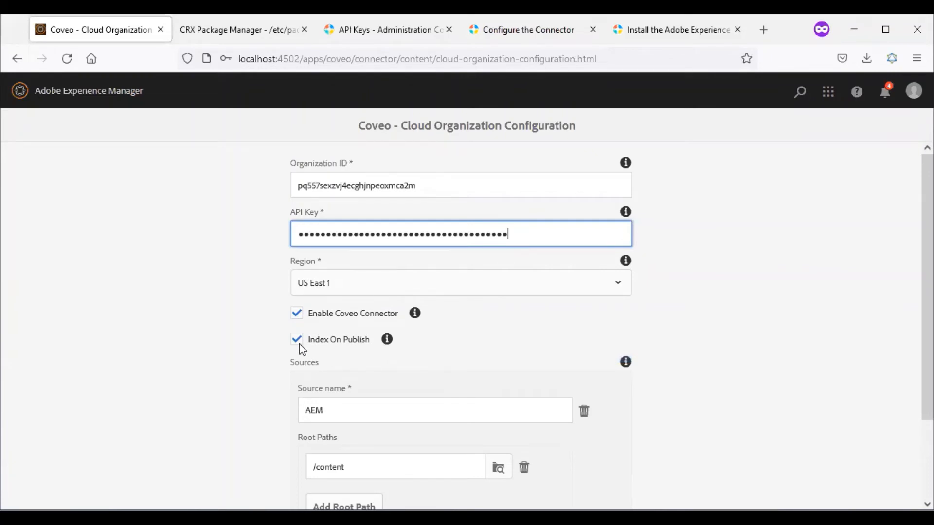
# Step: Review the Sources settings in the AEM configuration and open the Sources list in the Coveo Administration Console
pyautogui.scroll(-2, 465, 331)
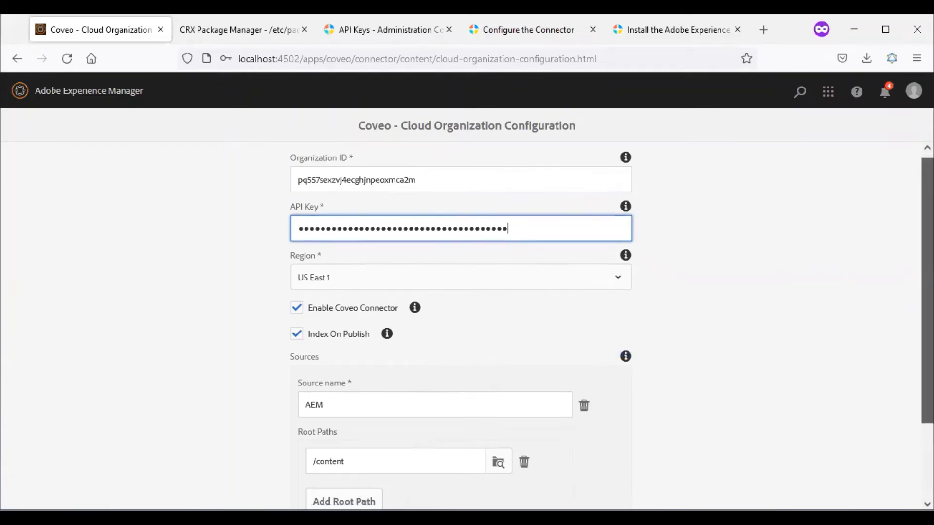
pyautogui.scroll(-1, 466, 331)
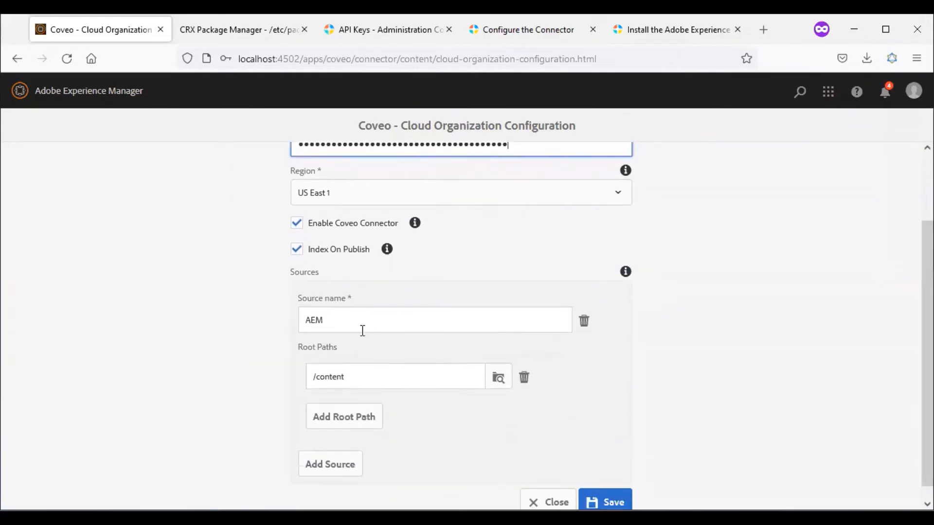
pyautogui.doubleClick(305, 272)
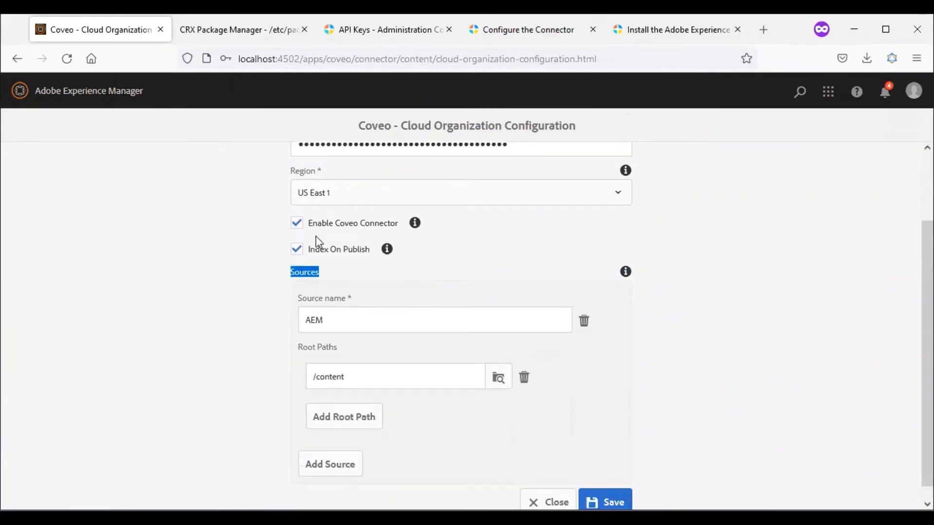
pyautogui.click(349, 36)
pyautogui.moveTo(163, 333); pyautogui.dragTo(156, 153)
pyautogui.click(53, 261)
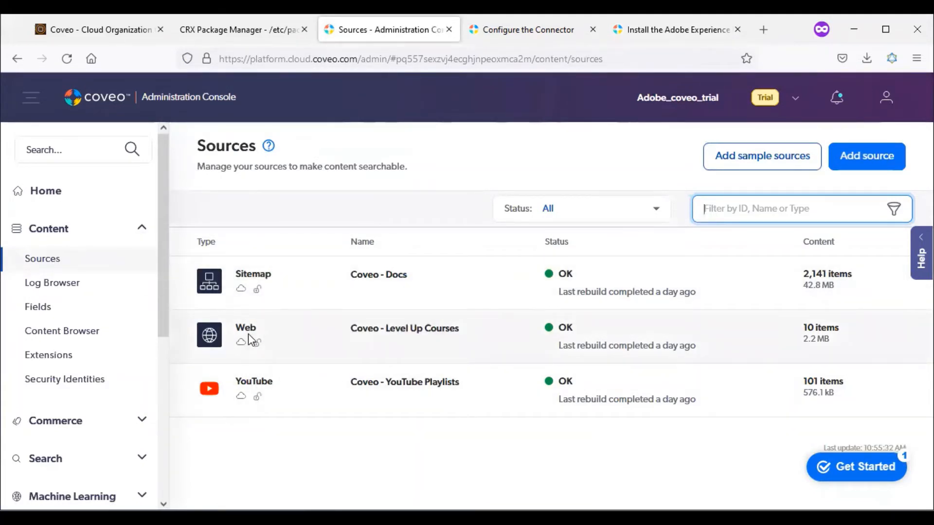
# Step: In the AEM Coveo configuration, set the AEM source's root path to /content/we-retail/us/en and save the configuration
pyautogui.click(79, 27)
pyautogui.click(375, 327)
pyautogui.hotkey('ctrl', 'a')
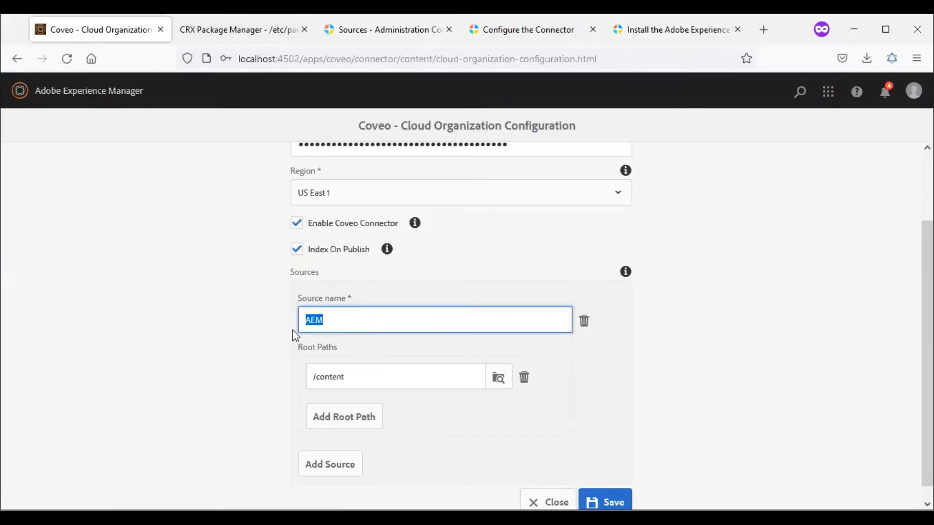
pyautogui.click(502, 381)
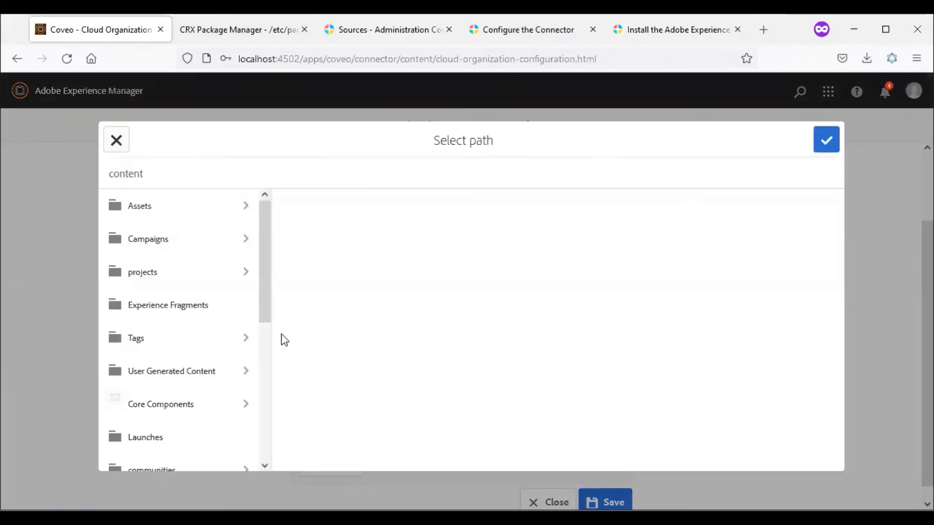
pyautogui.moveTo(263, 305); pyautogui.dragTo(259, 434)
pyautogui.click(250, 426)
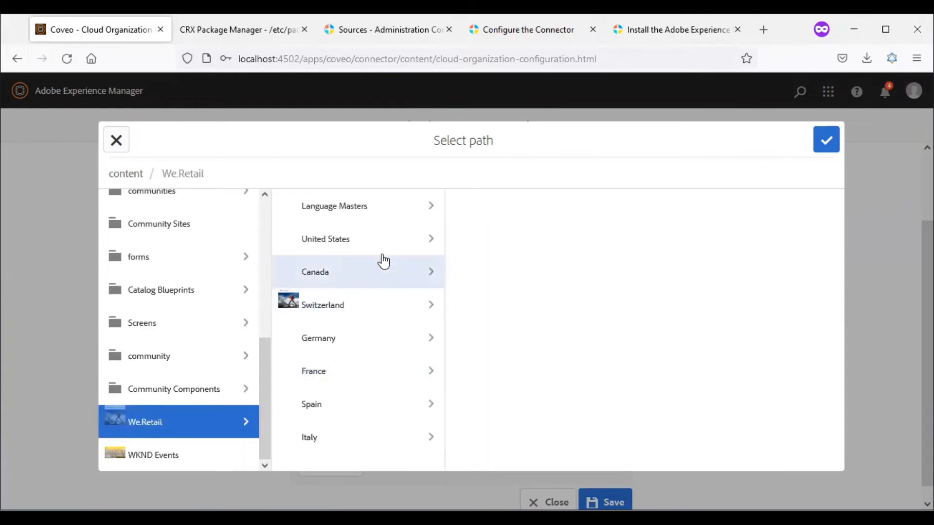
pyautogui.click(434, 243)
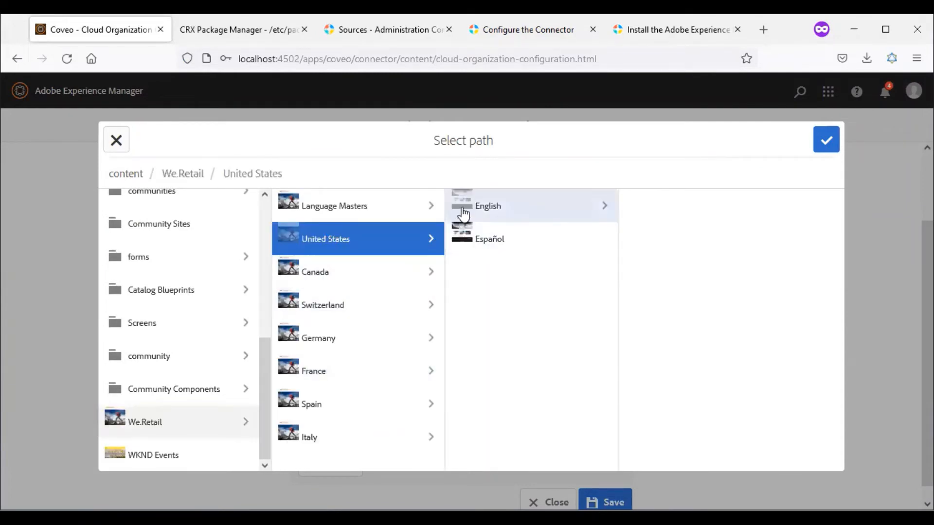
pyautogui.click(467, 212)
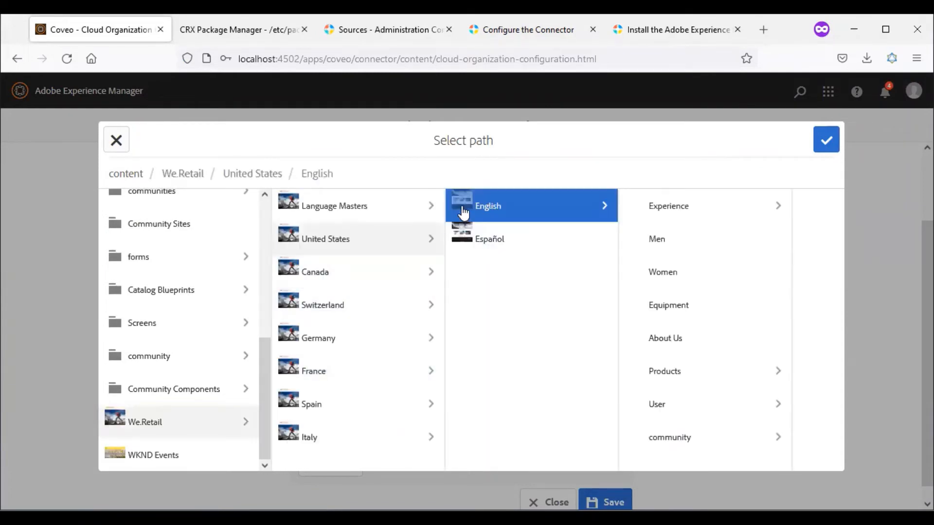
pyautogui.click(825, 141)
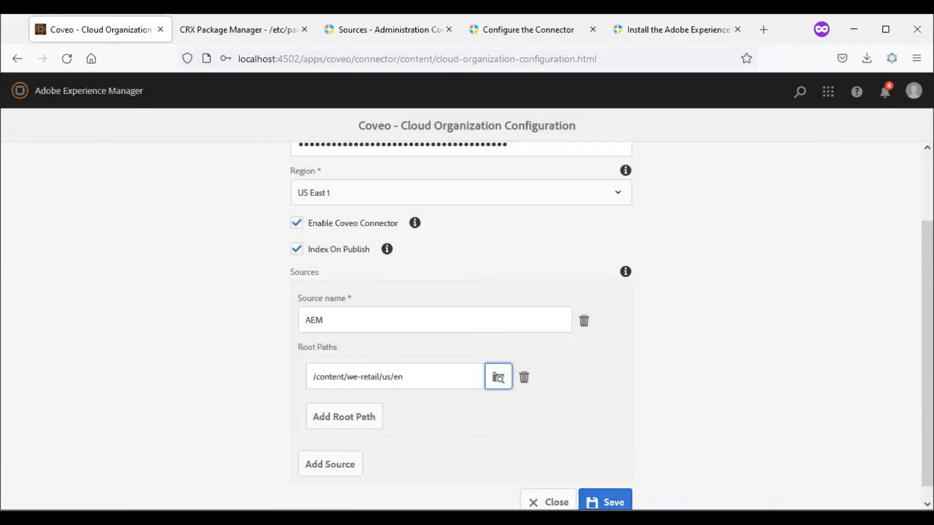
pyautogui.click(606, 502)
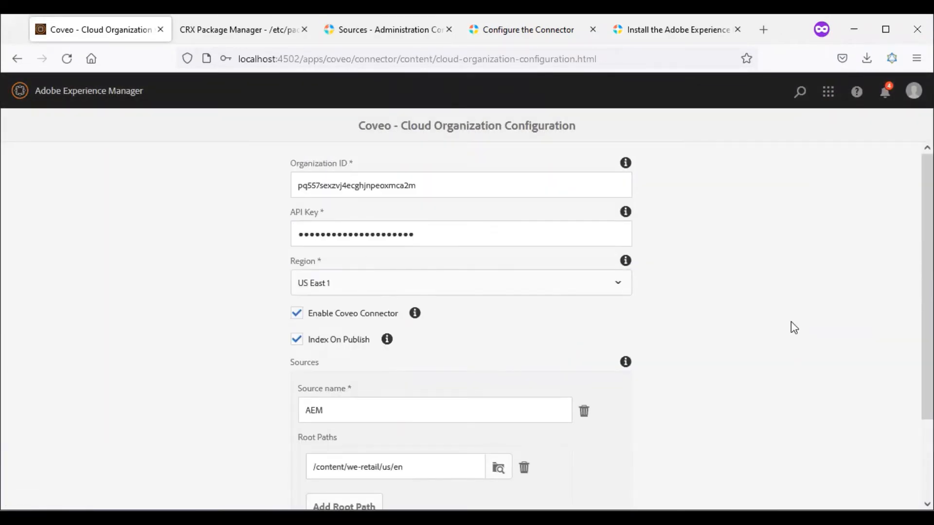
# Step: Review the Create Workflow Models documentation for the coveo-reindex and coveo-rebuild models and the instructions for creating coveo-reindex
pyautogui.click(20, 89)
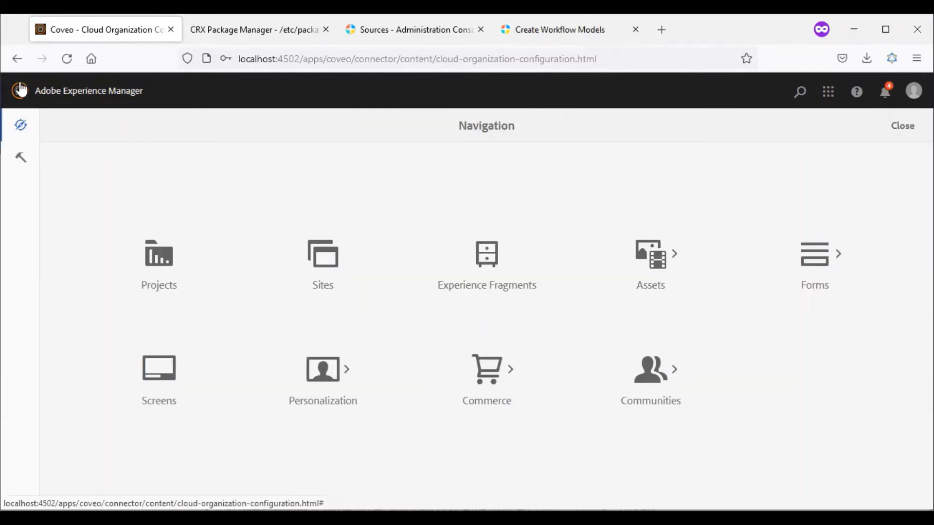
pyautogui.click(551, 38)
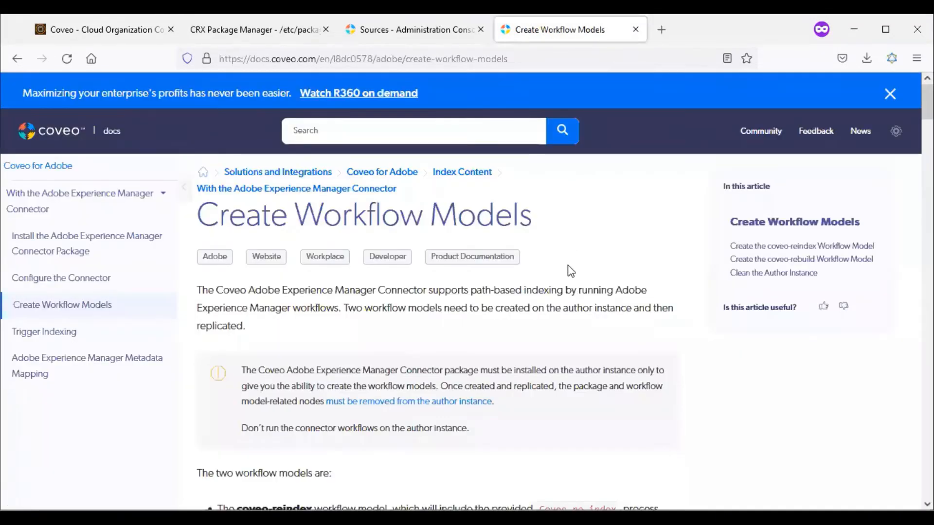
pyautogui.scroll(-5, 805, 301)
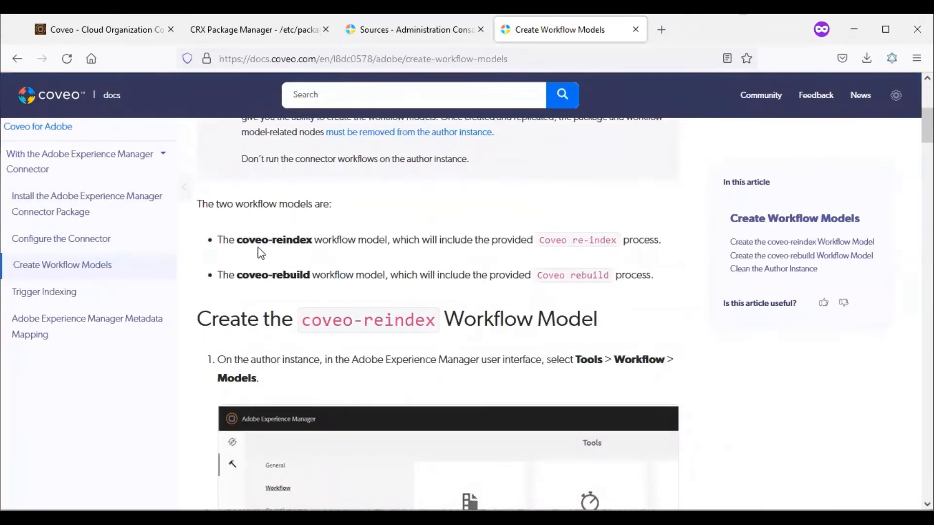
pyautogui.moveTo(237, 242); pyautogui.dragTo(312, 242)
pyautogui.moveTo(237, 275); pyautogui.dragTo(309, 276)
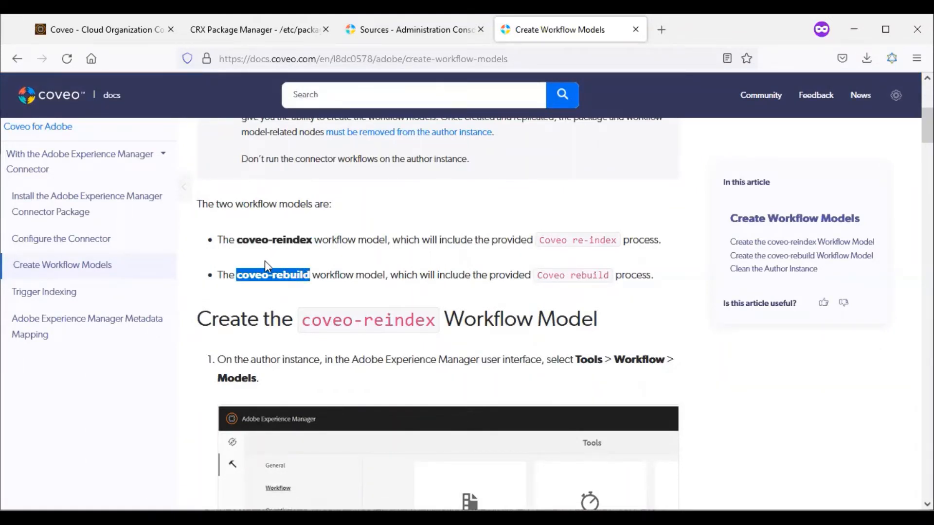
pyautogui.click(268, 240)
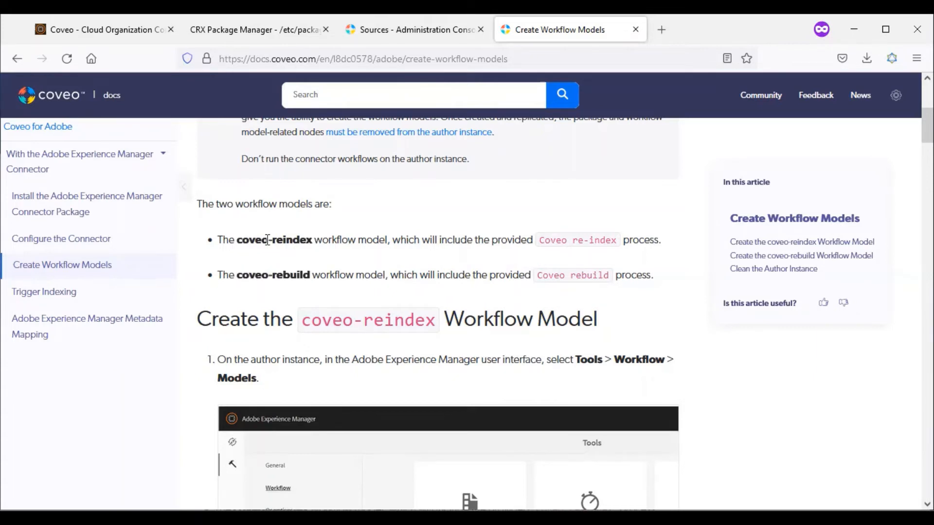
pyautogui.scroll(-6, 470, 182)
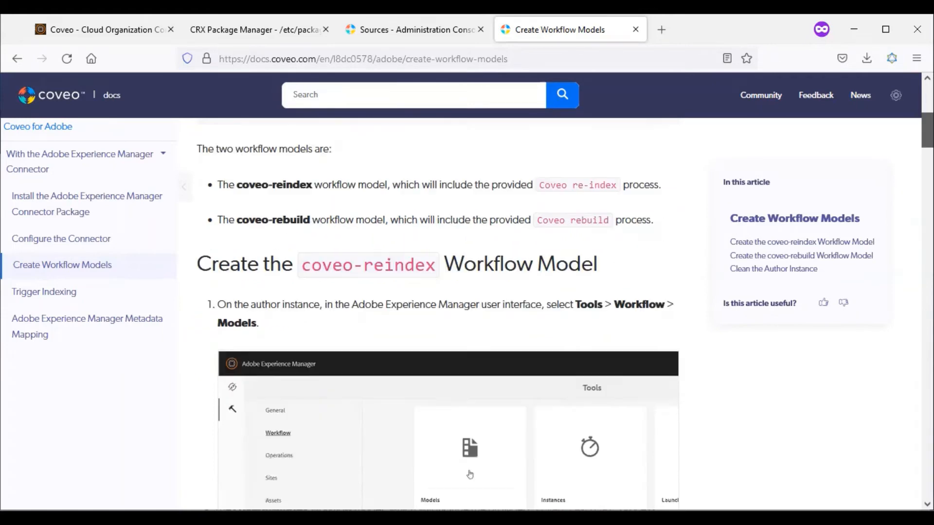
pyautogui.scroll(-3, 470, 181)
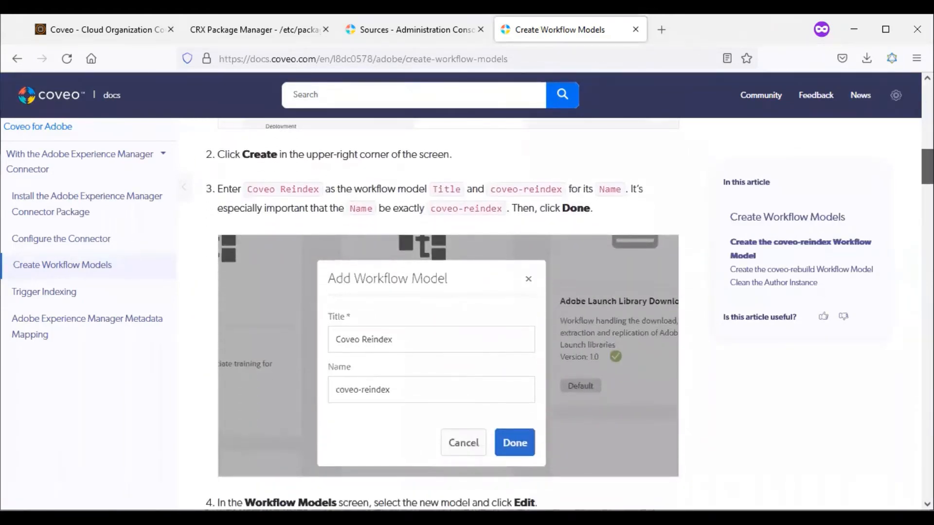
pyautogui.scroll(9, 856, 164)
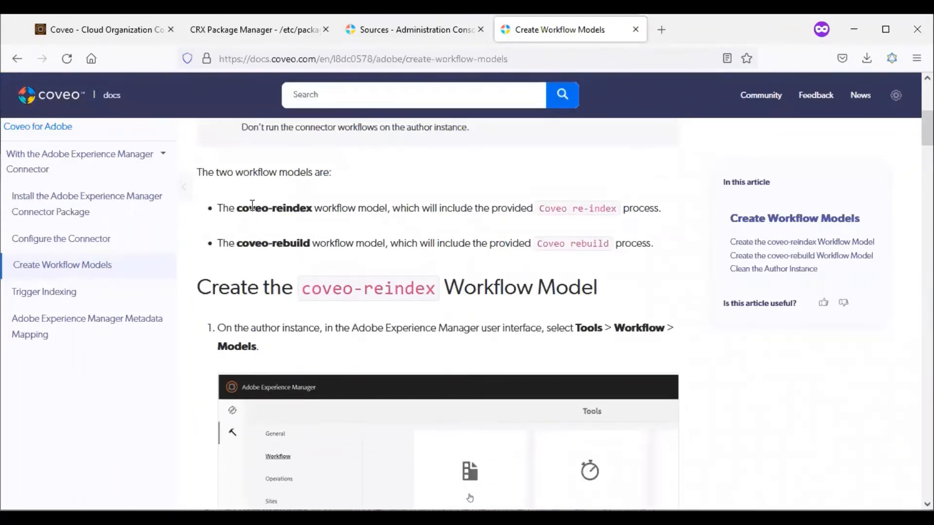
# Step: Copy the model name coveo-reindex from the documentation and open the Workflow Models console in Adobe Experience Manager
pyautogui.moveTo(236, 208); pyautogui.dragTo(314, 209)
pyautogui.hotkey('ctrl', 'c')
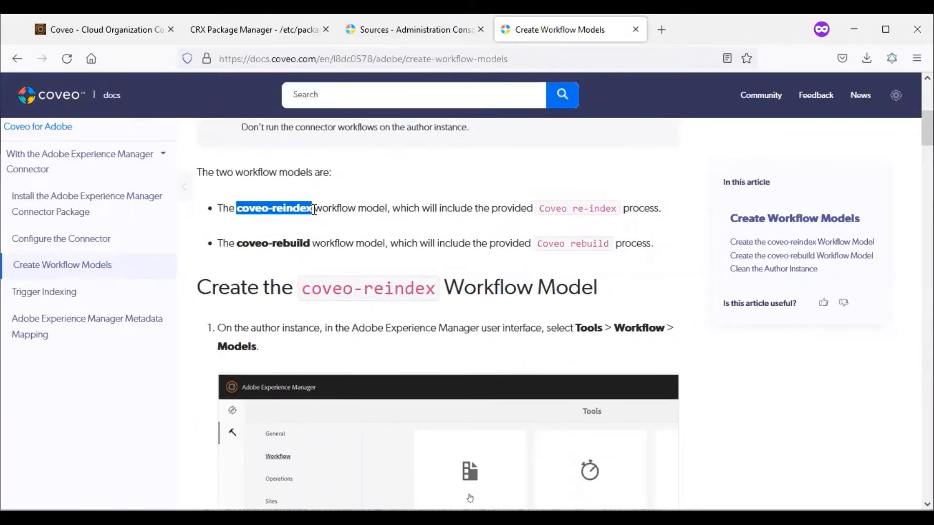
pyautogui.click(101, 29)
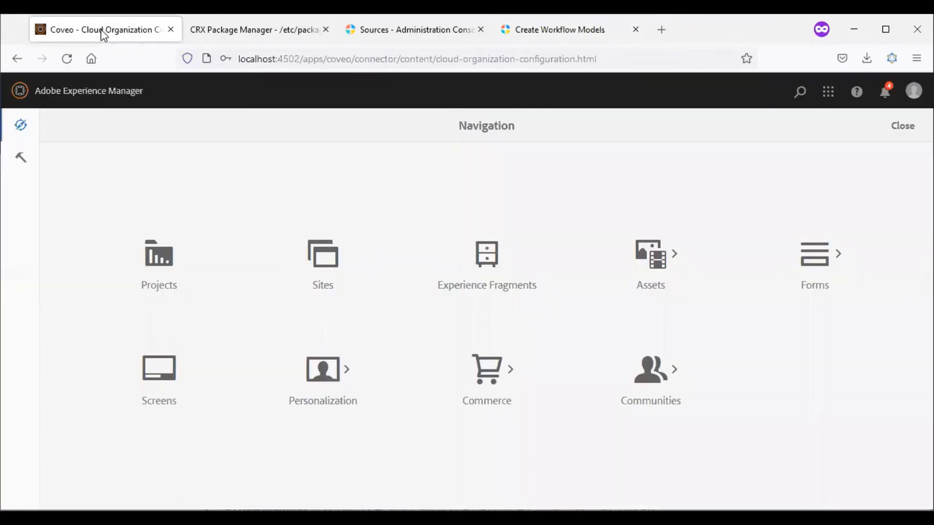
pyautogui.click(82, 104)
pyautogui.click(21, 166)
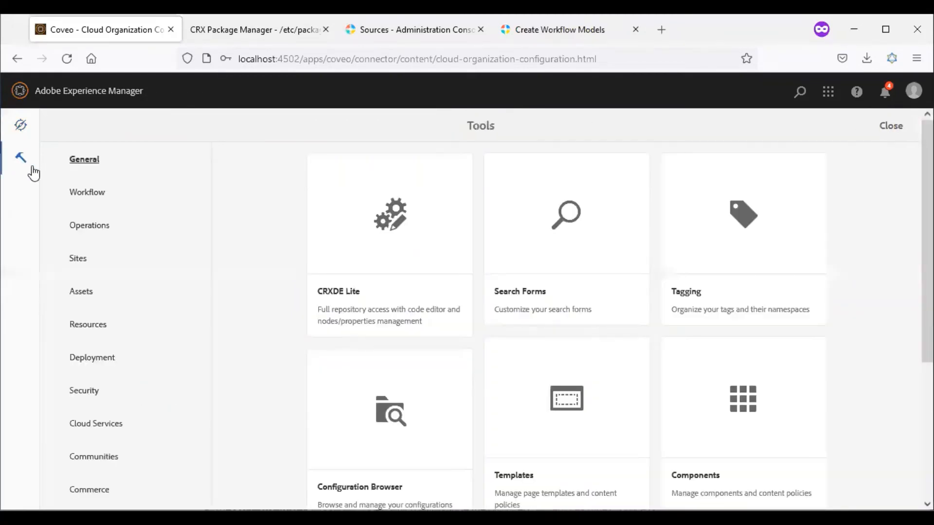
pyautogui.click(78, 199)
pyautogui.click(411, 253)
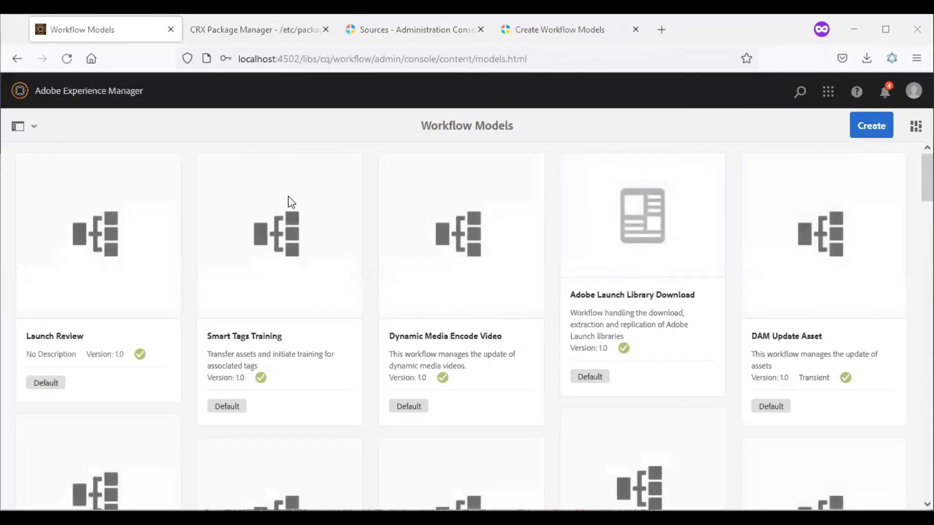
# Step: Create a workflow model with the title Coveo Reindex and the name coveo-reindex
pyautogui.click(871, 125)
pyautogui.click(821, 164)
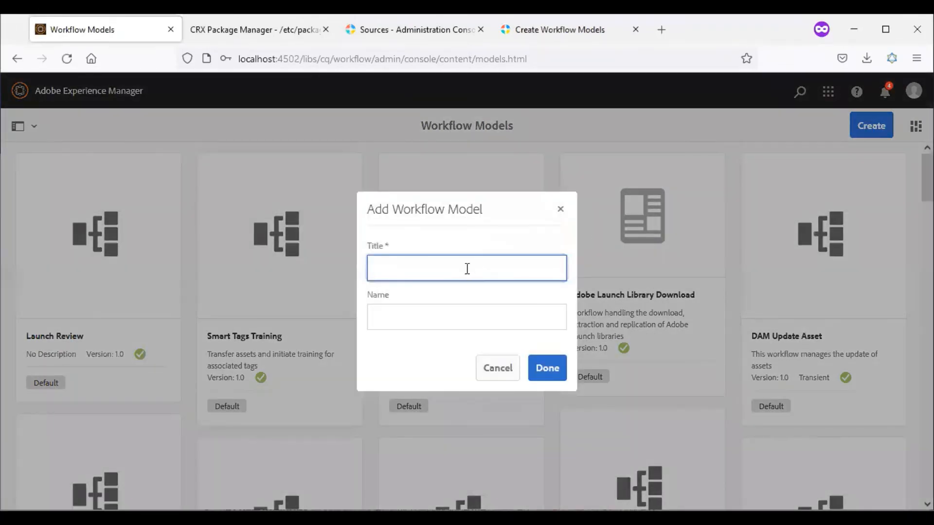
pyautogui.click(429, 313)
pyautogui.hotkey('ctrl', 'v')
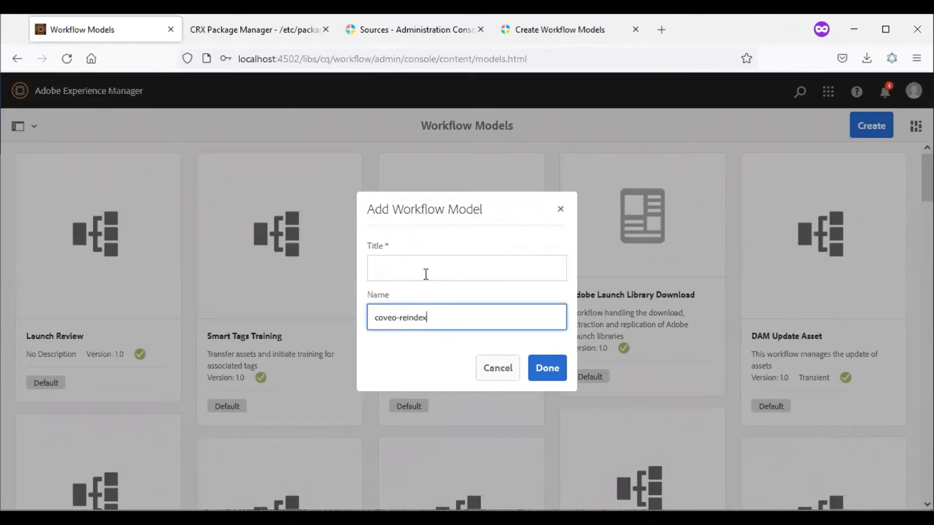
pyautogui.click(425, 260)
pyautogui.write('Cove')
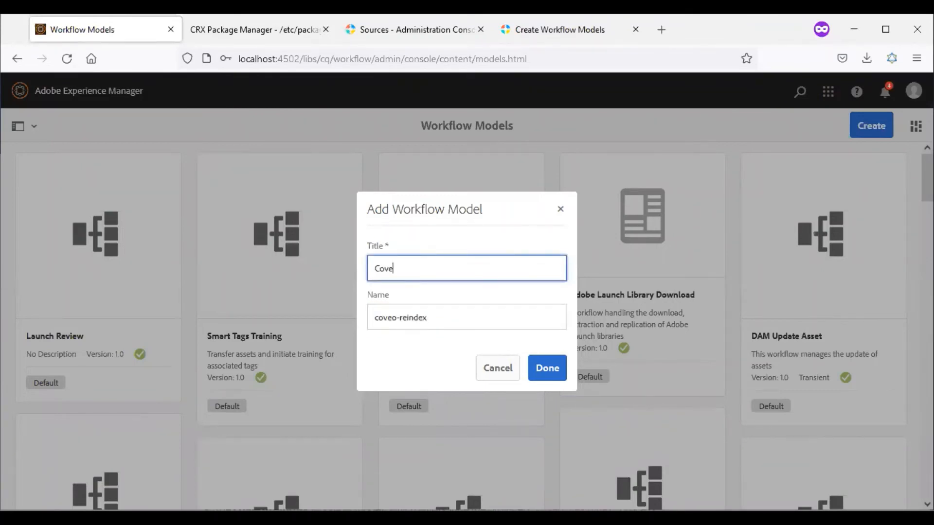
pyautogui.write('o Reindex')
pyautogui.click(550, 370)
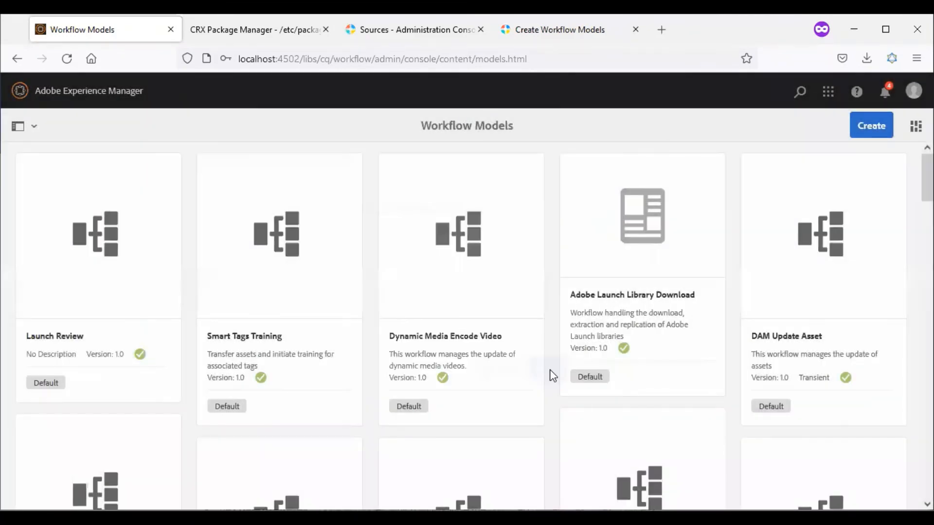
# Step: Open the Coveo Reindex workflow model for editing and delete its default Step 1
pyautogui.moveTo(76, 184)
pyautogui.click(100, 175)
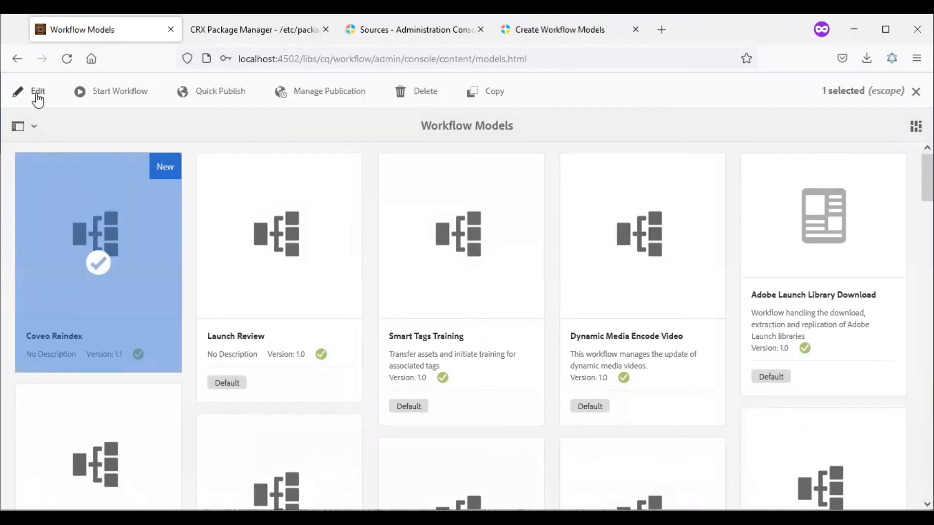
pyautogui.click(37, 93)
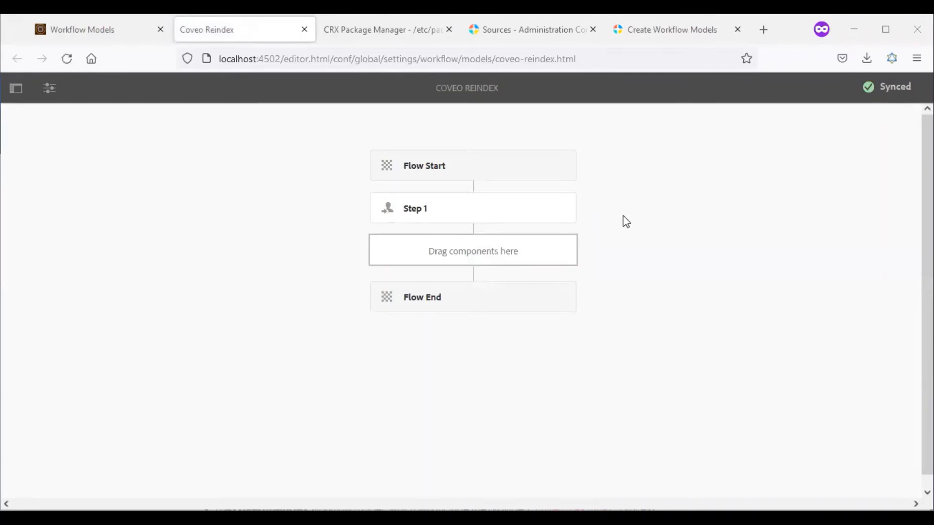
pyautogui.click(447, 209)
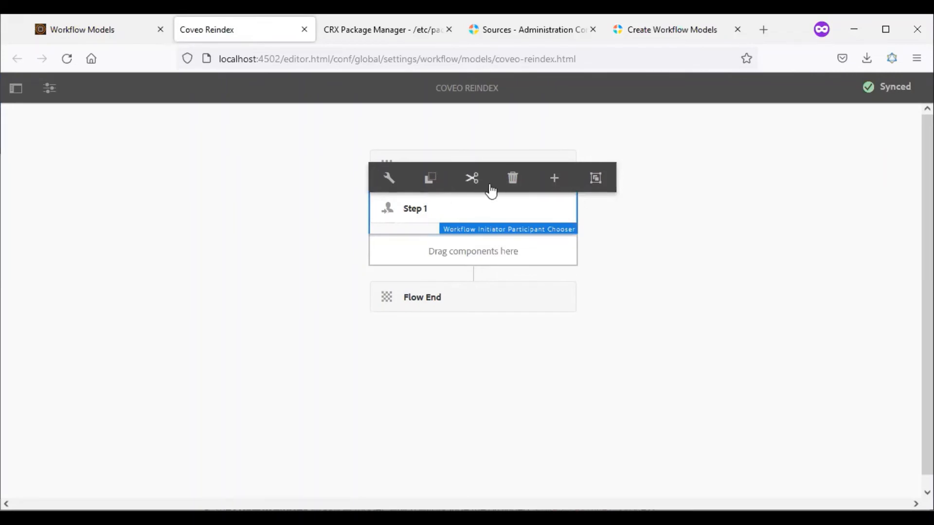
pyautogui.click(513, 179)
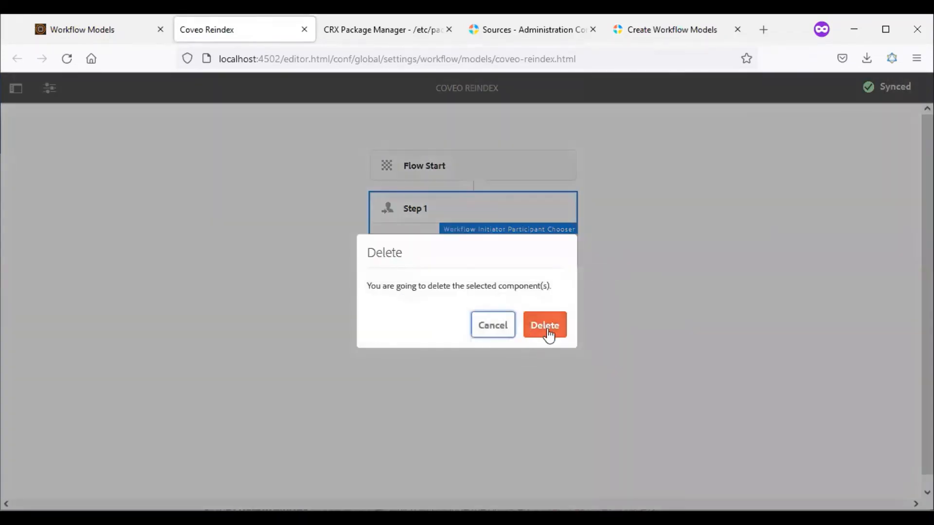
pyautogui.click(547, 327)
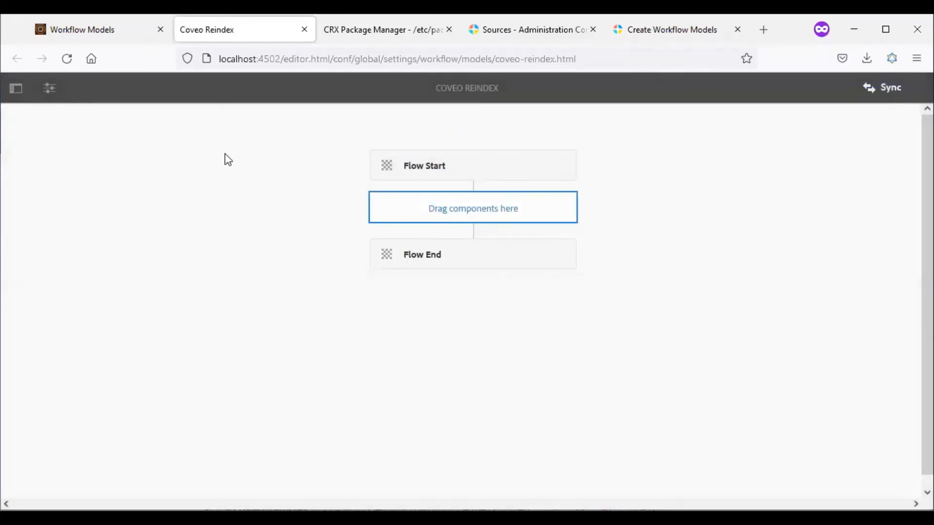
# Step: Find the Process Step component and add it between Flow Start and Flow End
pyautogui.click(14, 92)
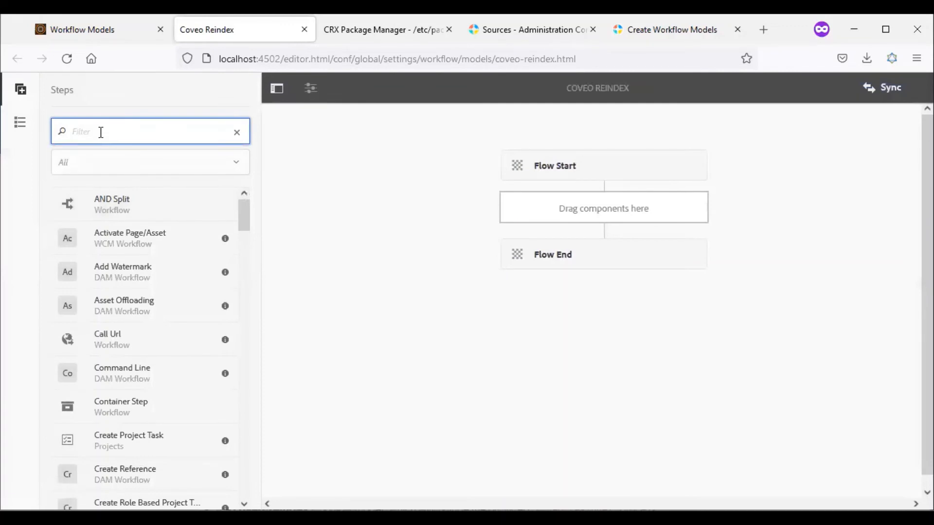
pyautogui.write('process step')
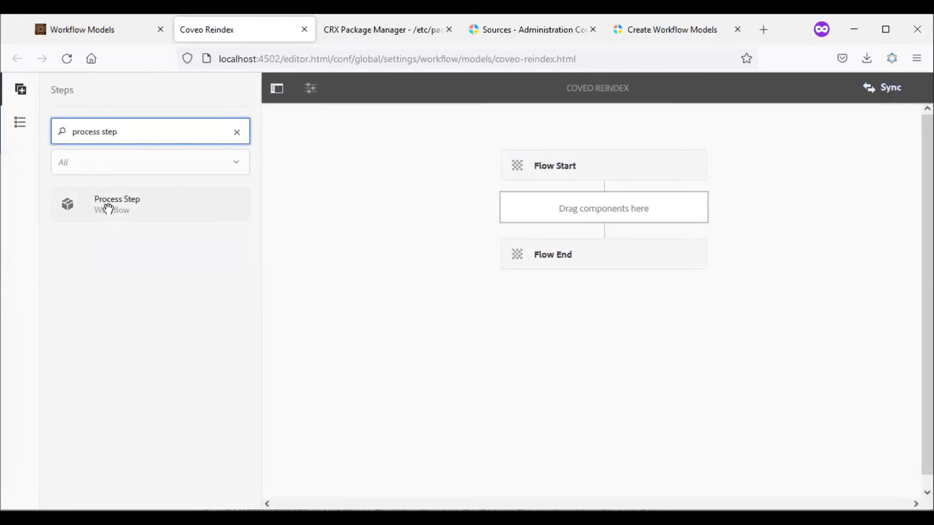
pyautogui.moveTo(108, 209); pyautogui.dragTo(611, 212)
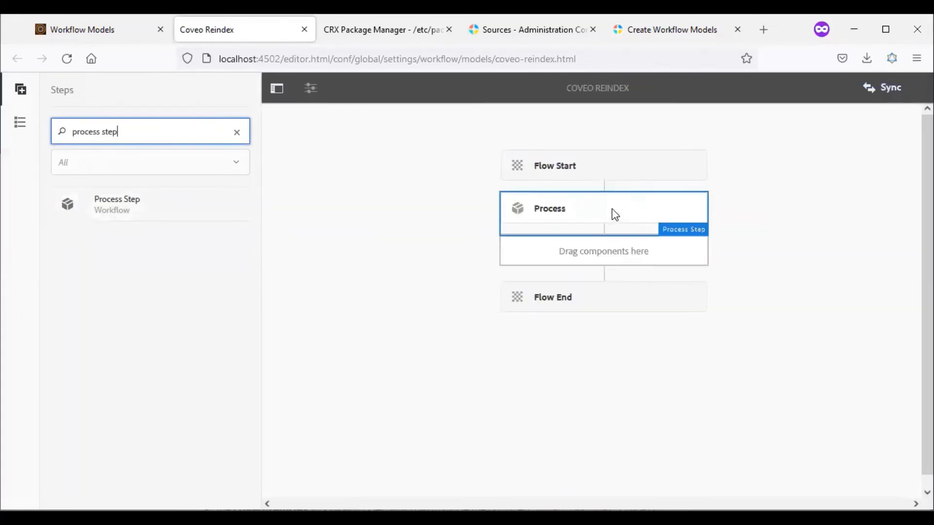
# Step: Configure the Process step to run Coveo re-index with Handler Advance enabled, and sync the Coveo Reindex model
pyautogui.click(579, 212)
pyautogui.click(519, 178)
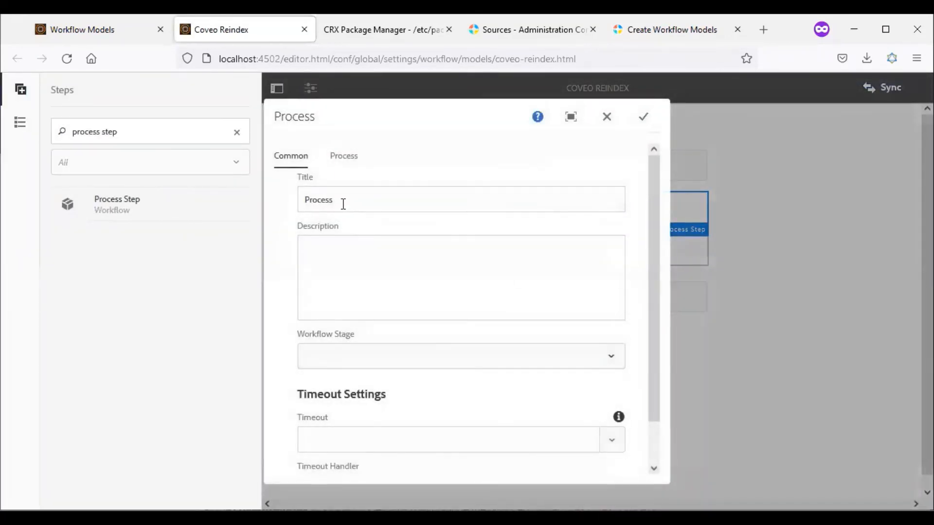
pyautogui.click(340, 156)
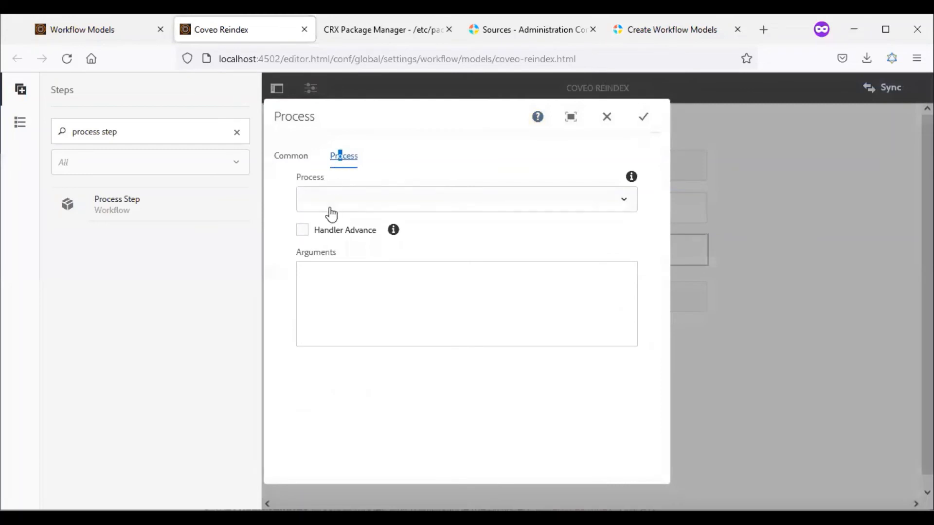
pyautogui.click(331, 204)
pyautogui.write('cov')
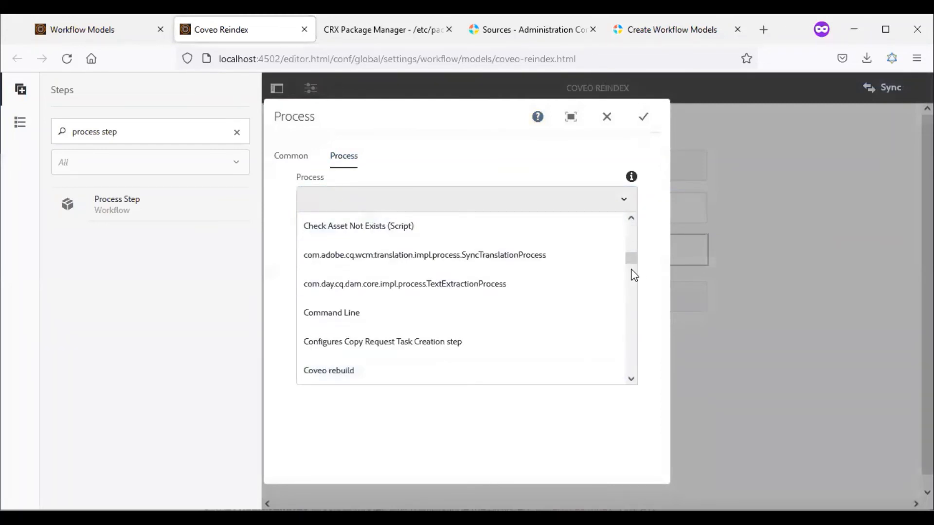
pyautogui.moveTo(630, 257); pyautogui.dragTo(633, 261)
pyautogui.click(403, 329)
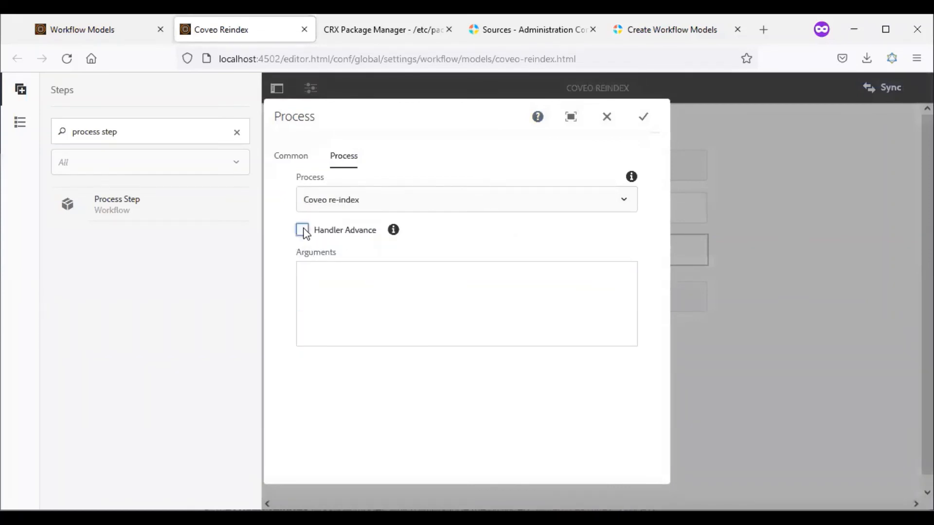
pyautogui.click(303, 230)
pyautogui.click(644, 117)
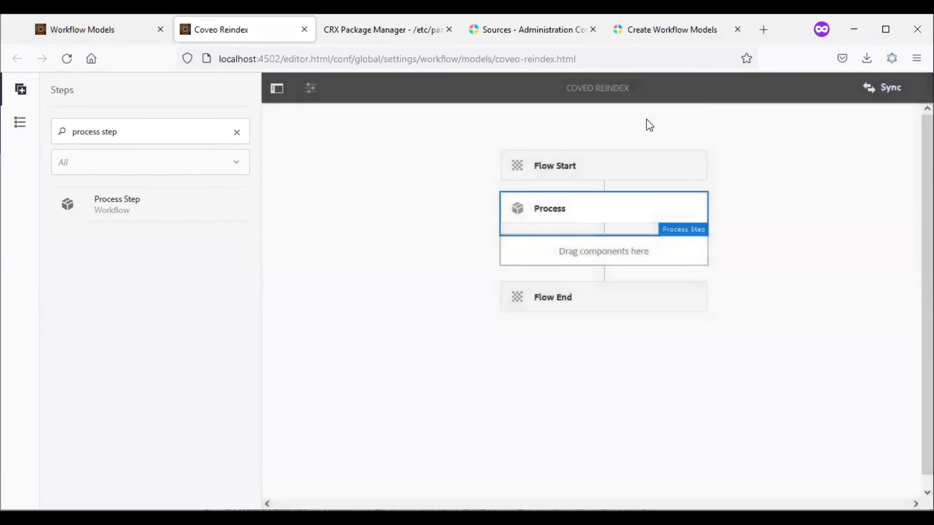
pyautogui.click(890, 90)
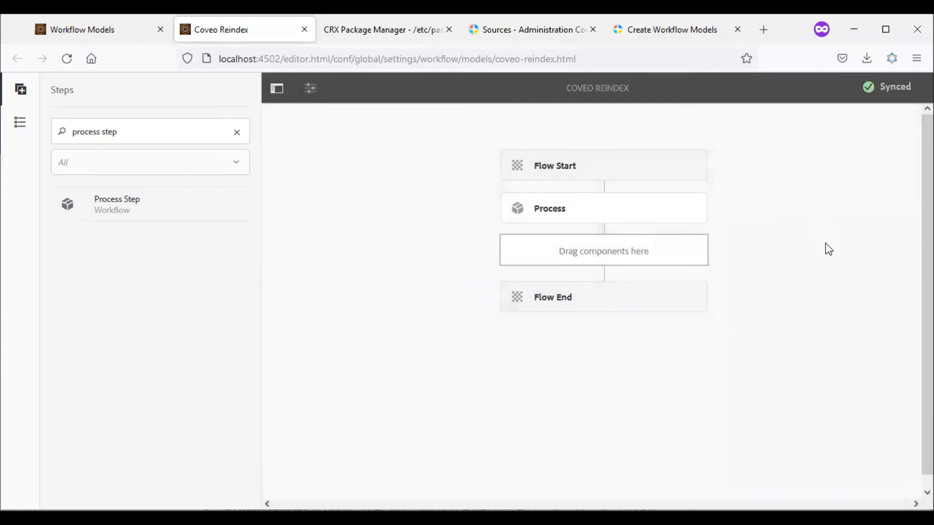
# Step: Copy the model name coveo-rebuild from the Coveo documentation and return to the Workflow Models console
pyautogui.click(674, 33)
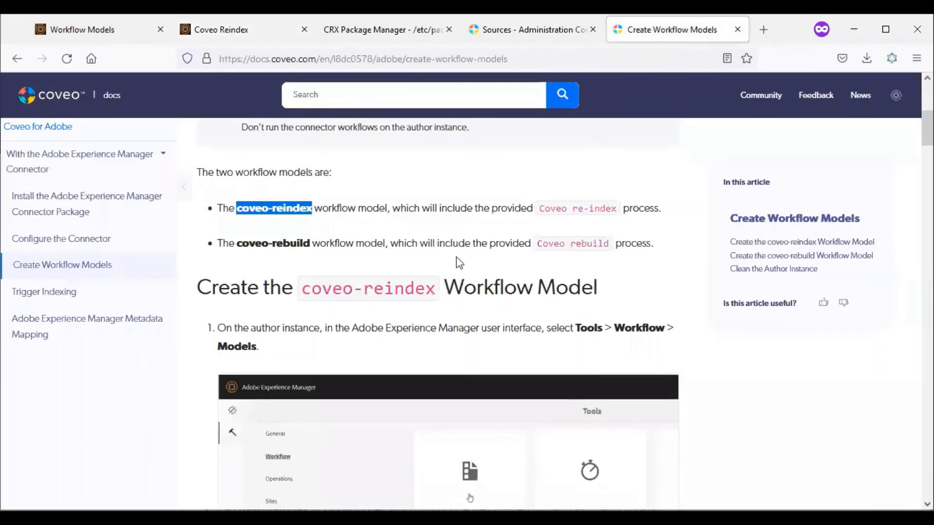
pyautogui.moveTo(237, 244); pyautogui.dragTo(309, 238)
pyautogui.hotkey('ctrl', 'c')
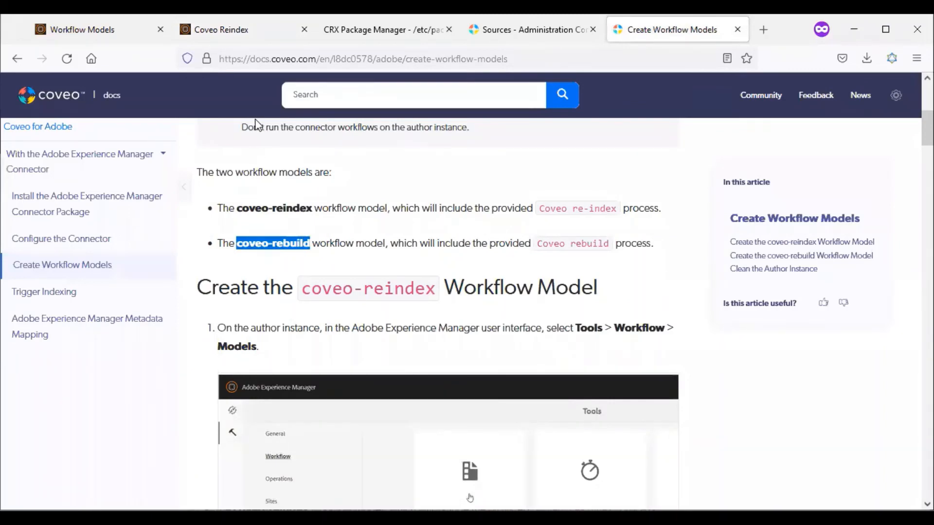
pyautogui.click(241, 40)
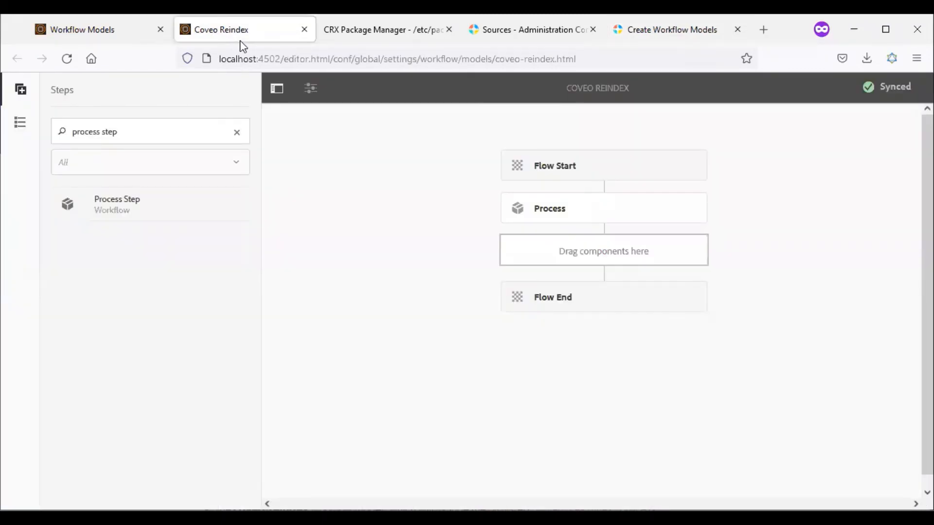
pyautogui.click(110, 30)
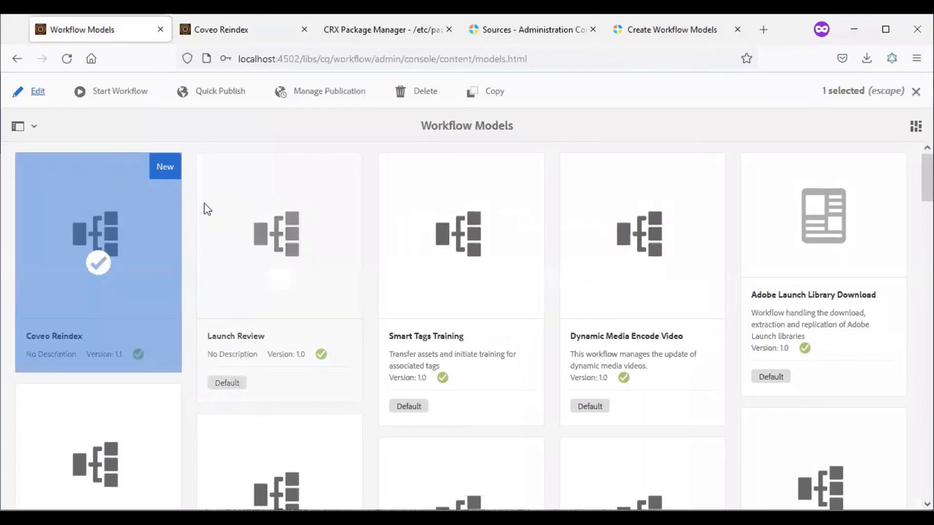
# Step: Deselect the Coveo Reindex model and create a workflow model with the title Coveo Rebuild and the name coveo-rebuild
pyautogui.click(98, 262)
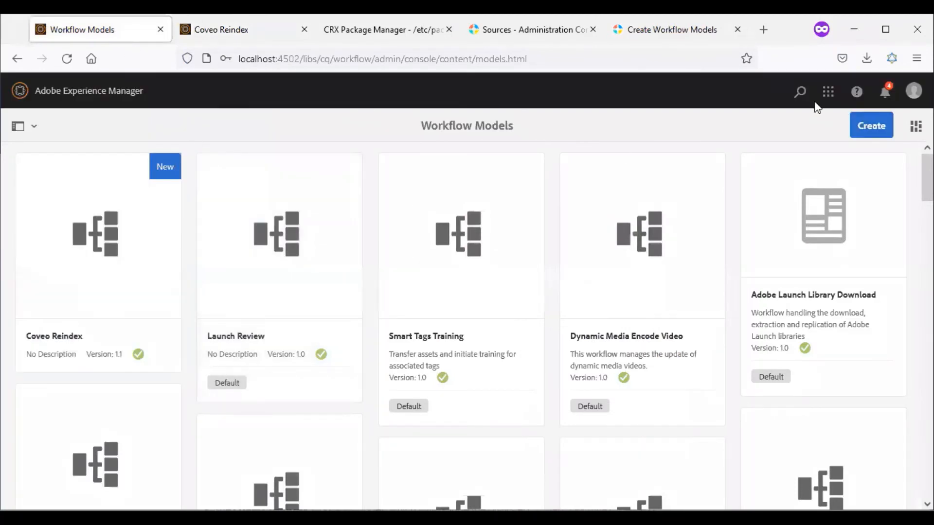
pyautogui.click(871, 126)
pyautogui.click(798, 162)
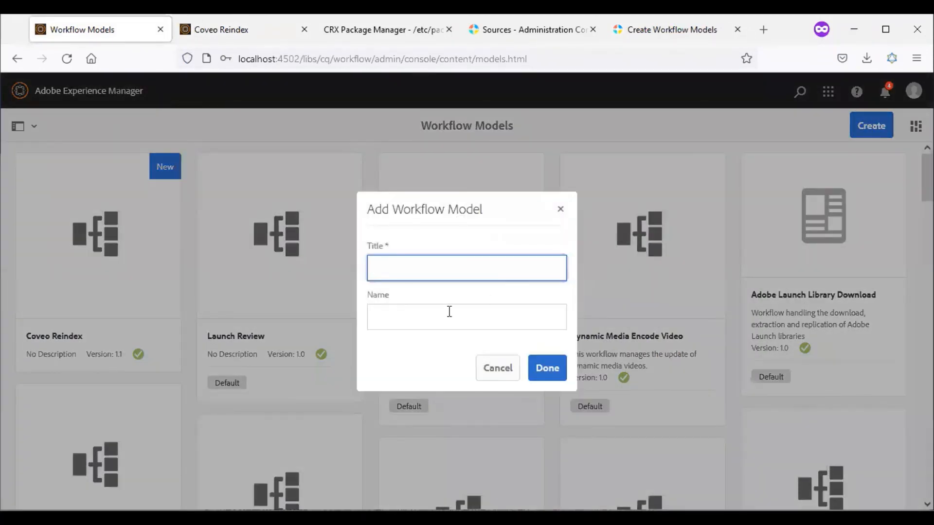
pyautogui.click(449, 312)
pyautogui.hotkey('ctrl', 'v')
pyautogui.click(427, 270)
pyautogui.write('Coveo Rebuild')
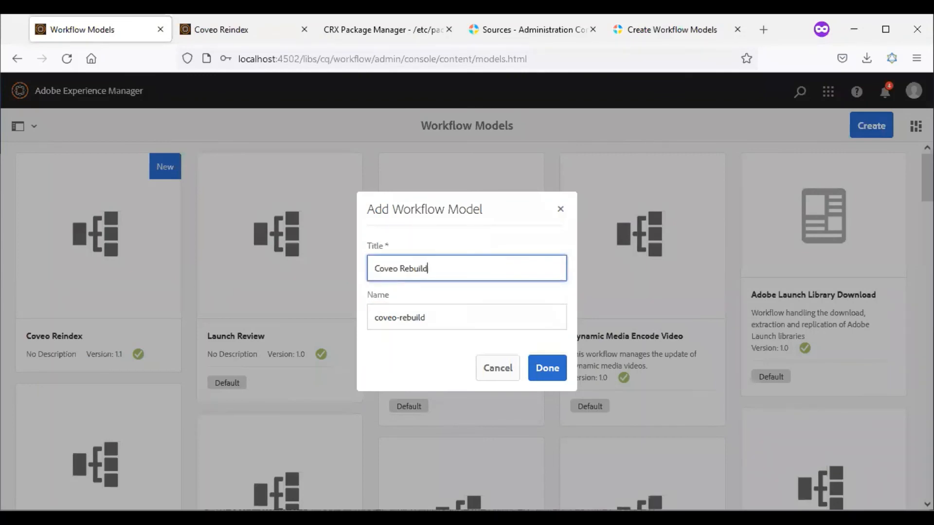
pyautogui.click(546, 364)
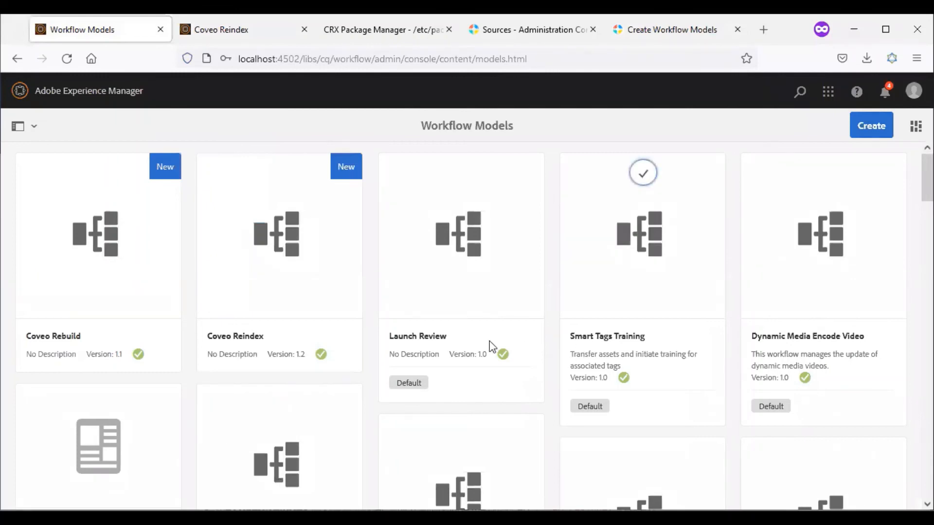
# Step: Open the Coveo Rebuild workflow model for editing and delete its default Step 1
pyautogui.moveTo(67, 244)
pyautogui.click(101, 172)
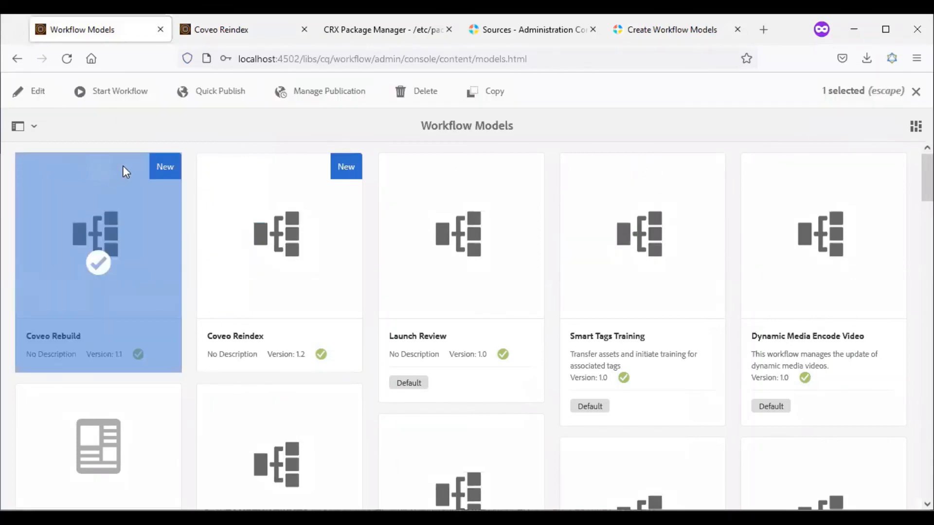
pyautogui.click(32, 93)
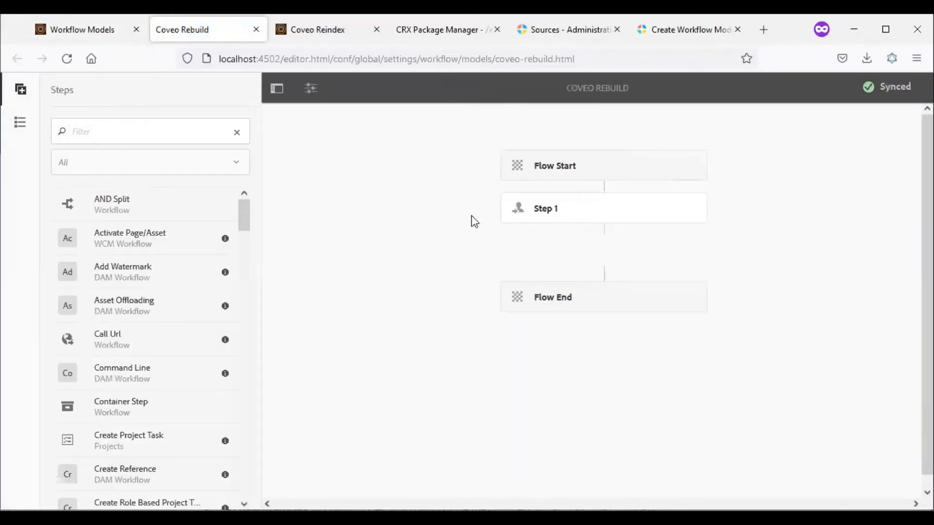
pyautogui.click(633, 217)
pyautogui.click(644, 179)
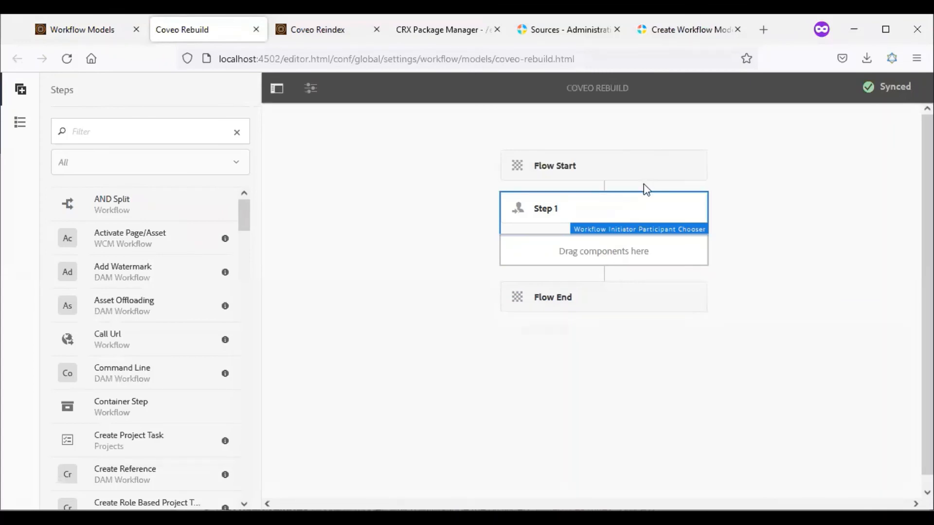
pyautogui.click(543, 326)
# Step: Find the Process Step component and add it between Flow Start and Flow End of the Coveo Rebuild model
pyautogui.click(86, 138)
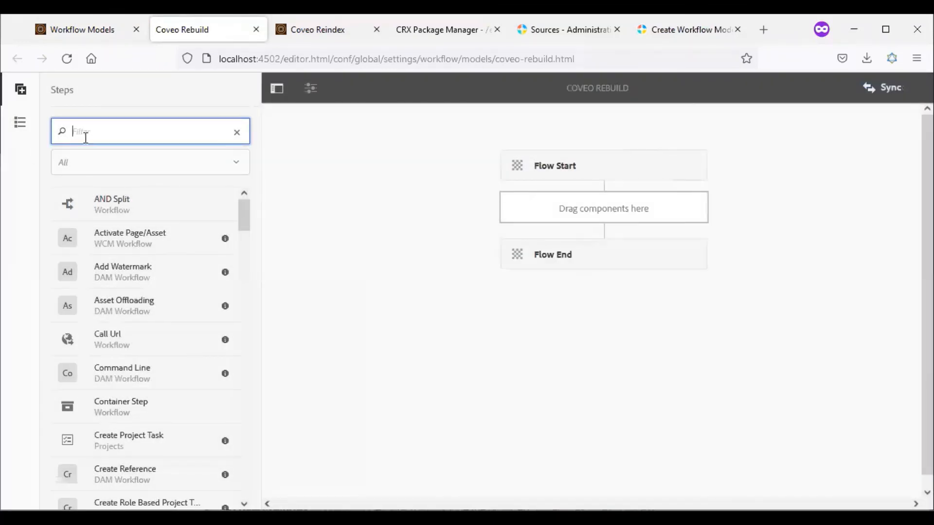
pyautogui.write('process step')
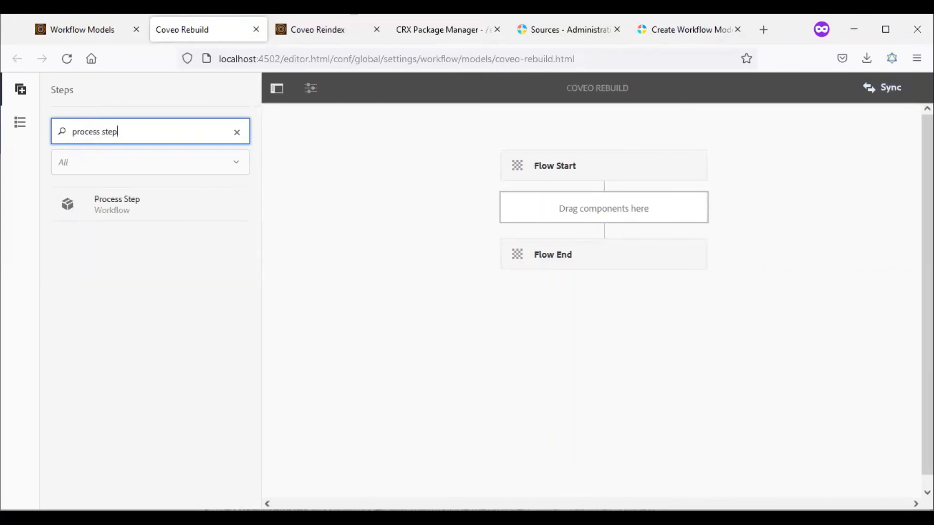
pyautogui.moveTo(96, 203); pyautogui.dragTo(606, 217)
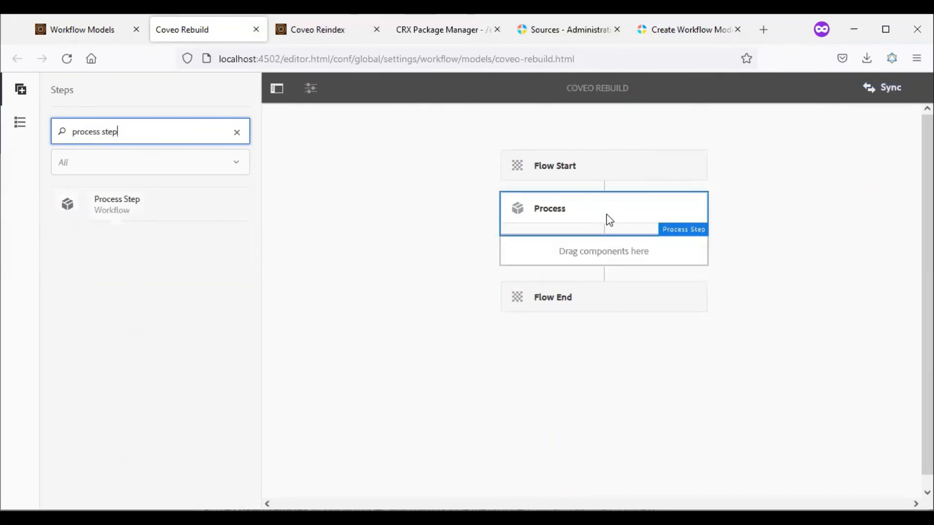
# Step: Configure the Process step to run Coveo rebuild with Handler Advance enabled, and sync the Coveo Rebuild model
pyautogui.click(561, 217)
pyautogui.click(520, 178)
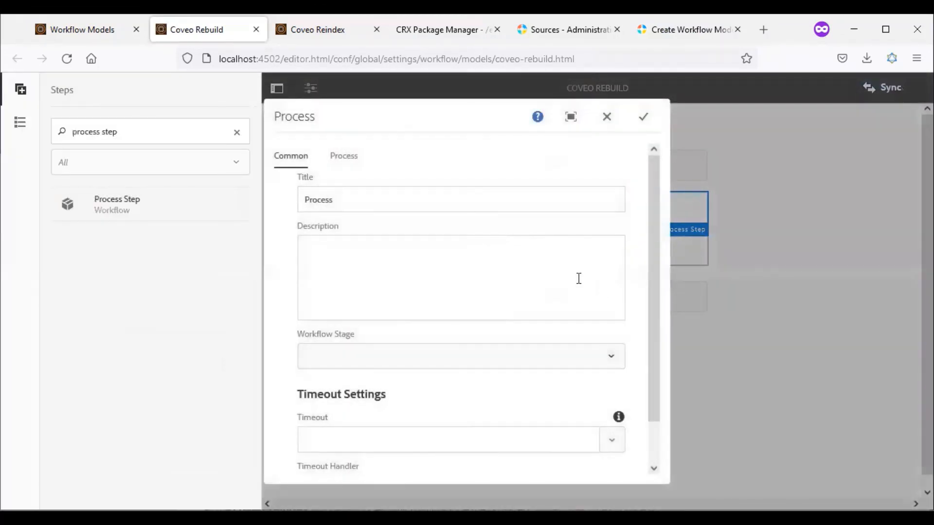
pyautogui.click(343, 156)
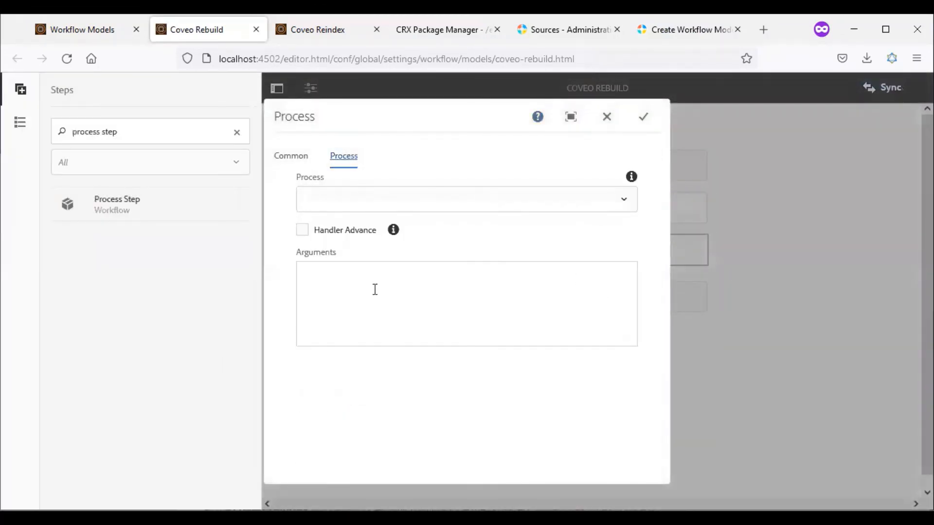
pyautogui.click(346, 203)
pyautogui.write('cov')
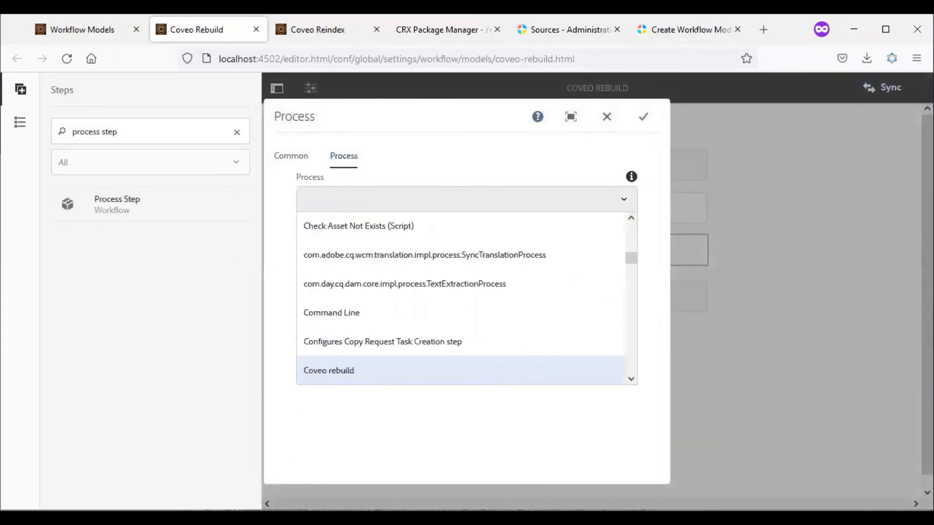
pyautogui.click(344, 371)
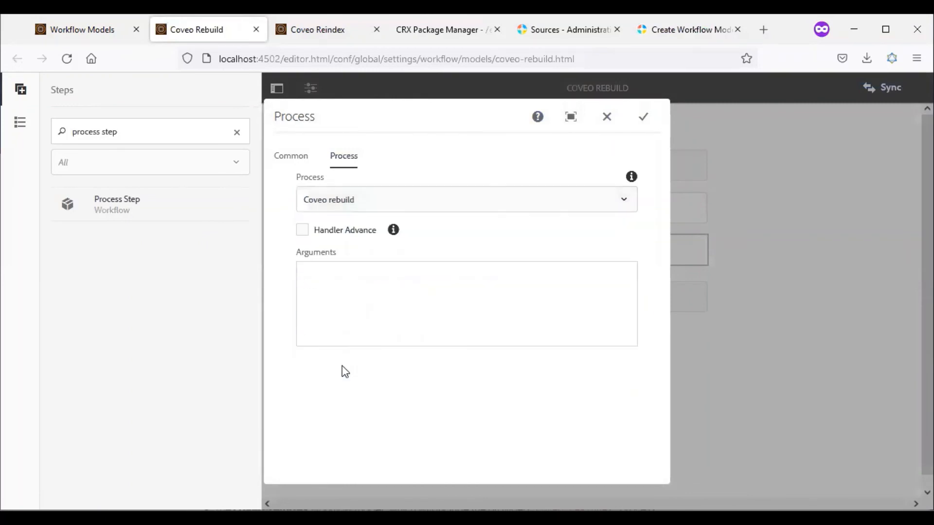
pyautogui.click(302, 230)
pyautogui.click(642, 116)
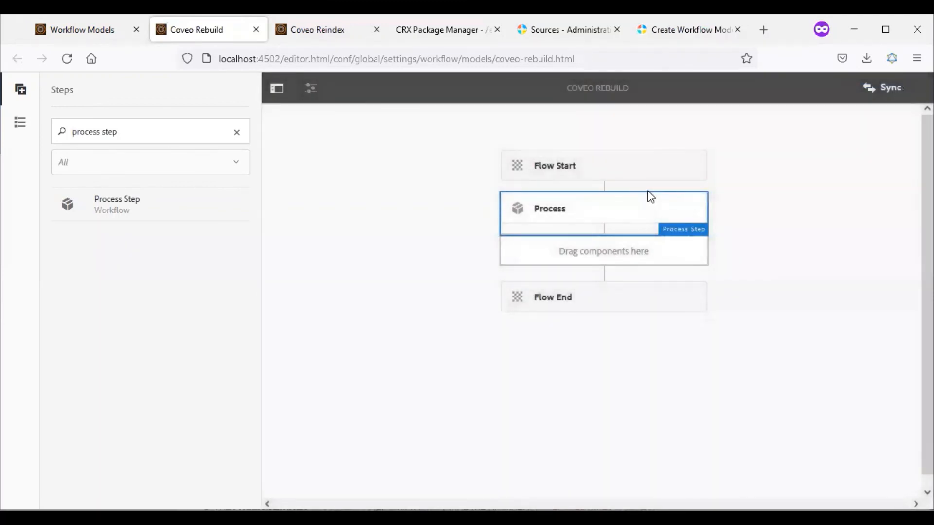
pyautogui.click(878, 89)
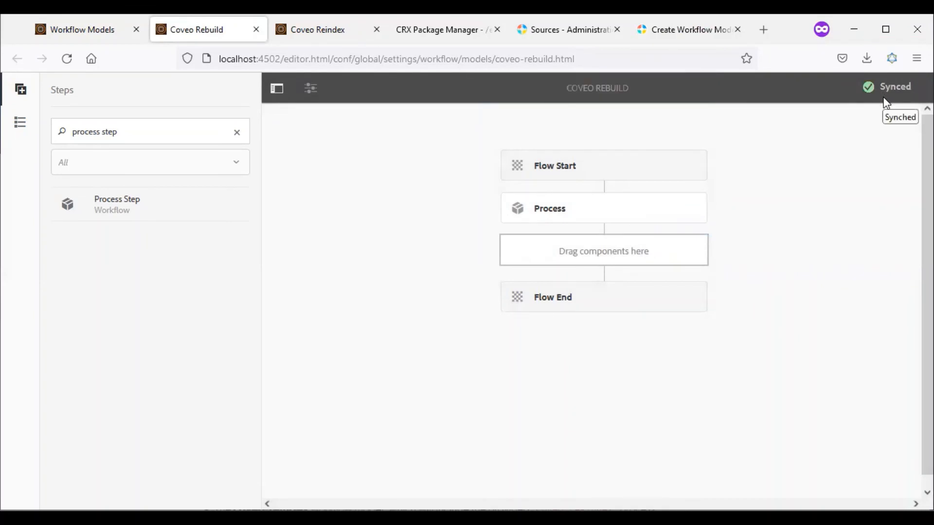
# Step: Return to the Workflow Models console and reload its list of models
pyautogui.click(71, 29)
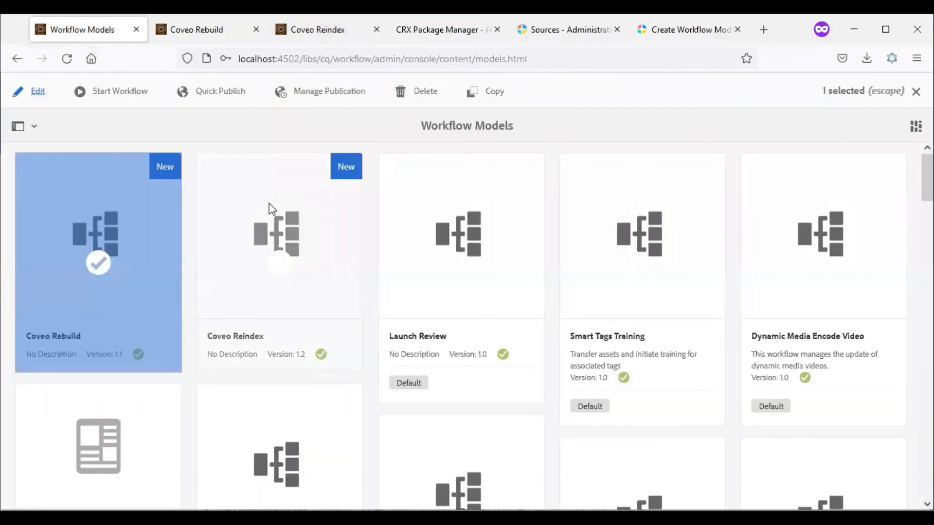
pyautogui.click(66, 58)
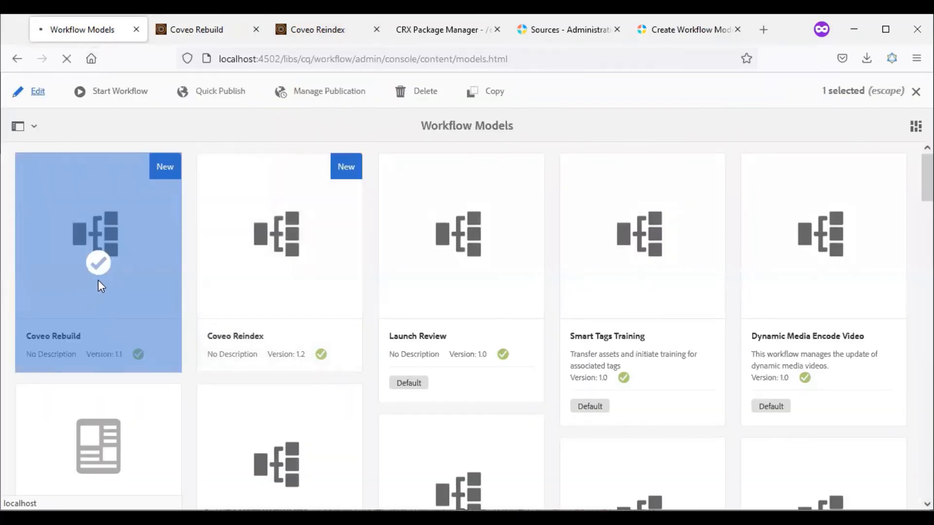